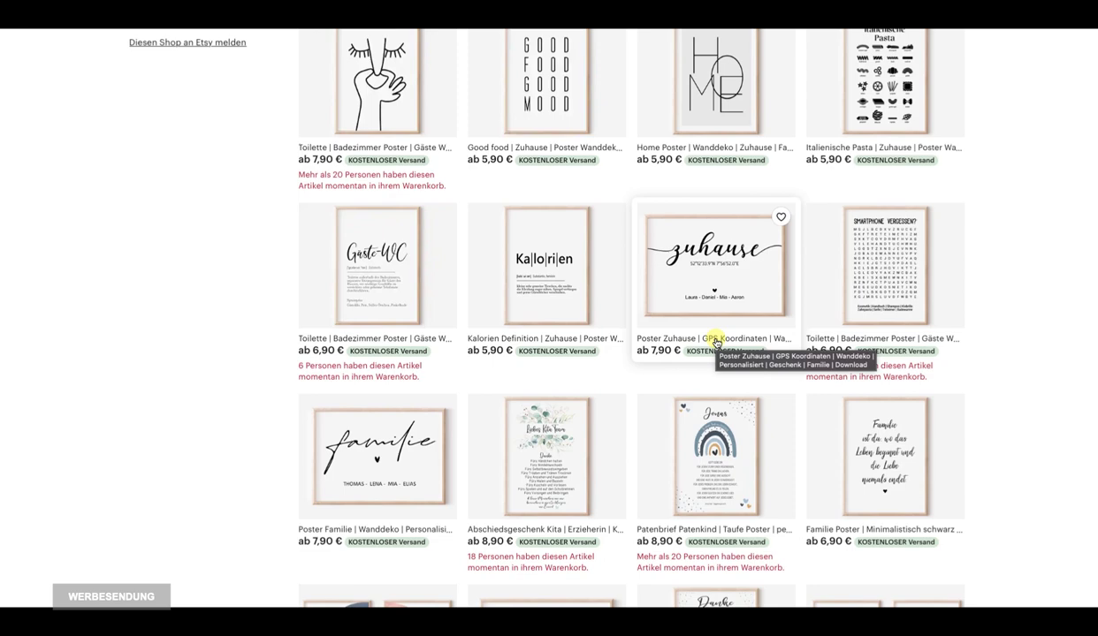
# - Browse the poster listings in the Etsy shop for design ideas
pyautogui.scroll(-3, 715, 343)
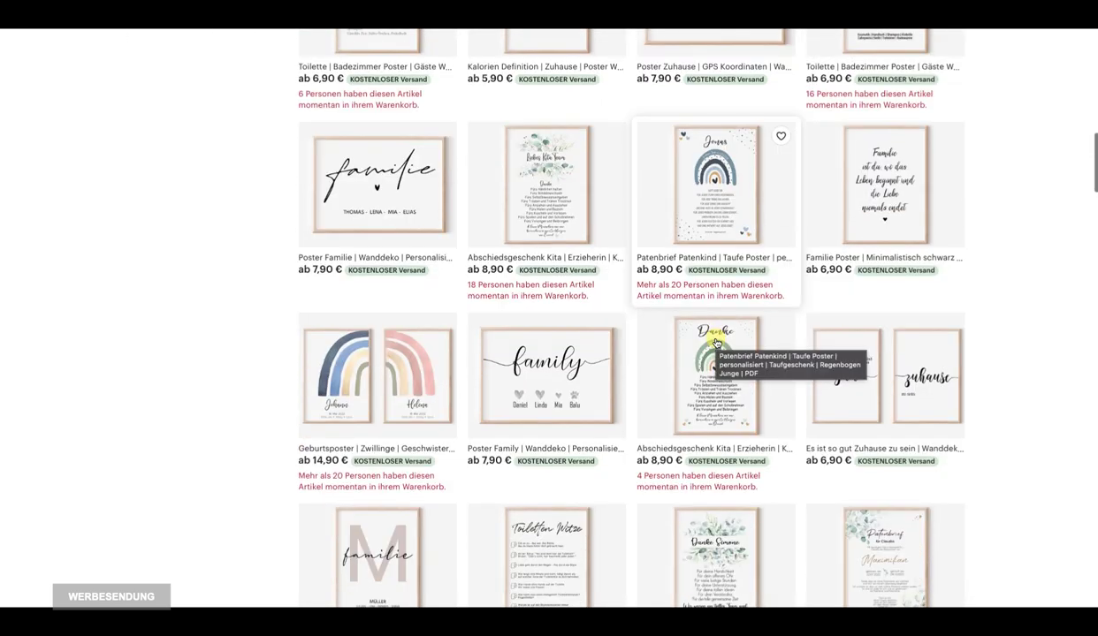
pyautogui.scroll(-1, 1041, 382)
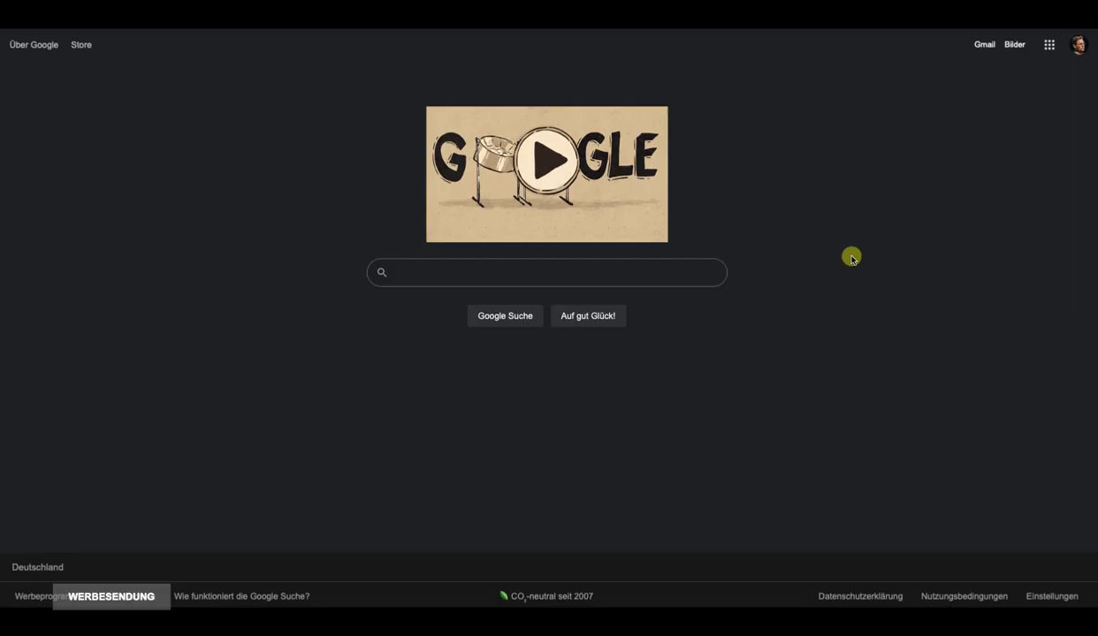
# - Search Google for "sinnsprüche zuhause"
pyautogui.click(490, 270)
pyautogui.write('s')
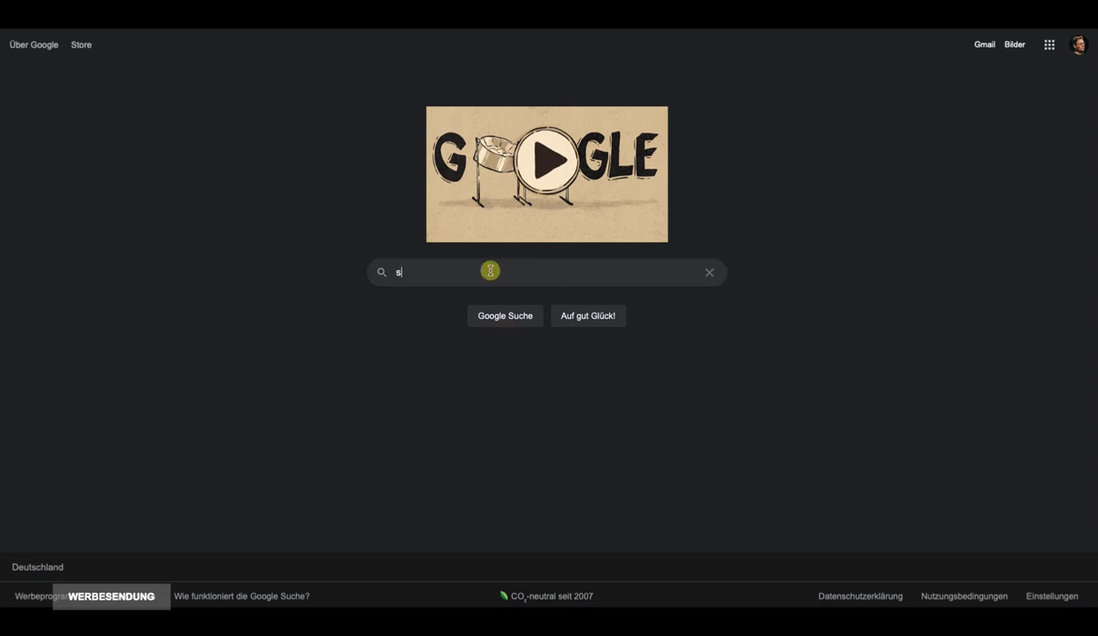
pyautogui.write('innsp')
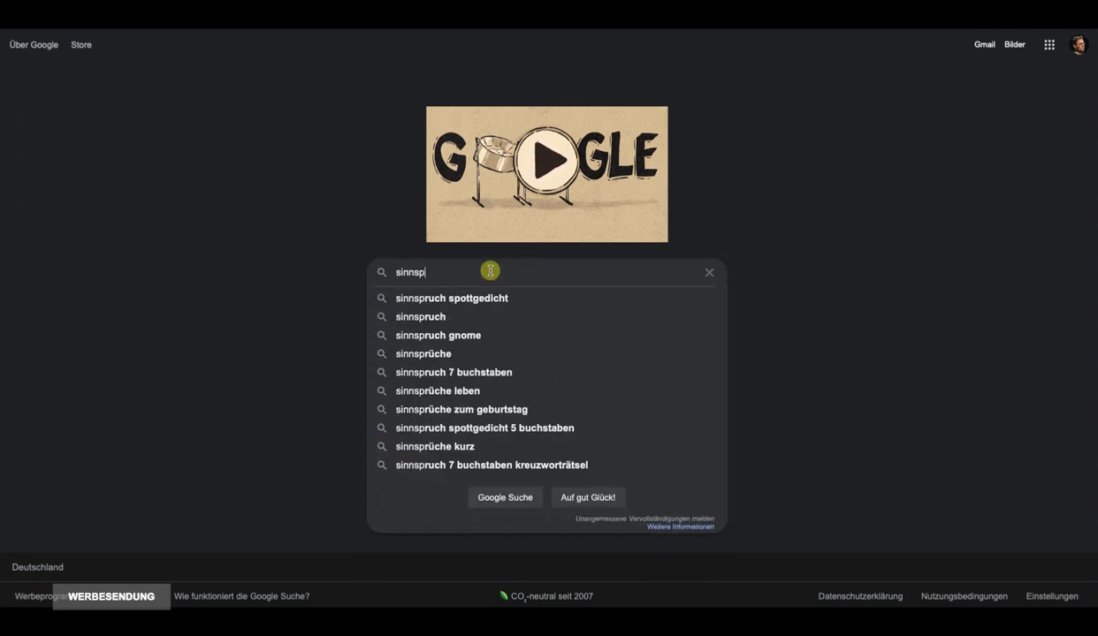
pyautogui.write('rüche')
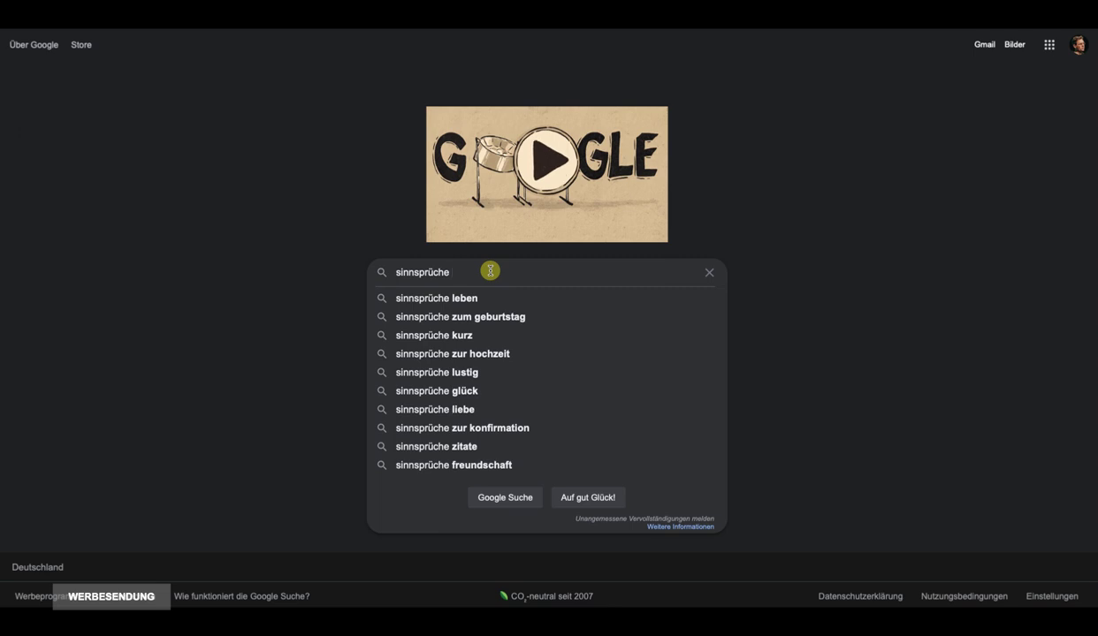
pyautogui.write(' zuhause')
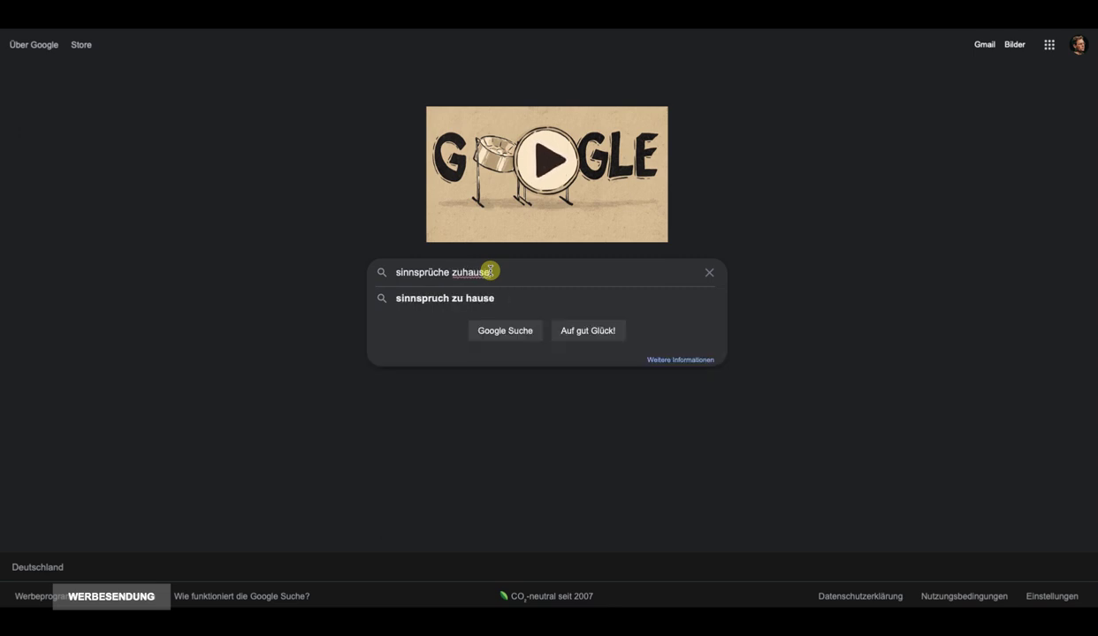
pyautogui.press('Return')
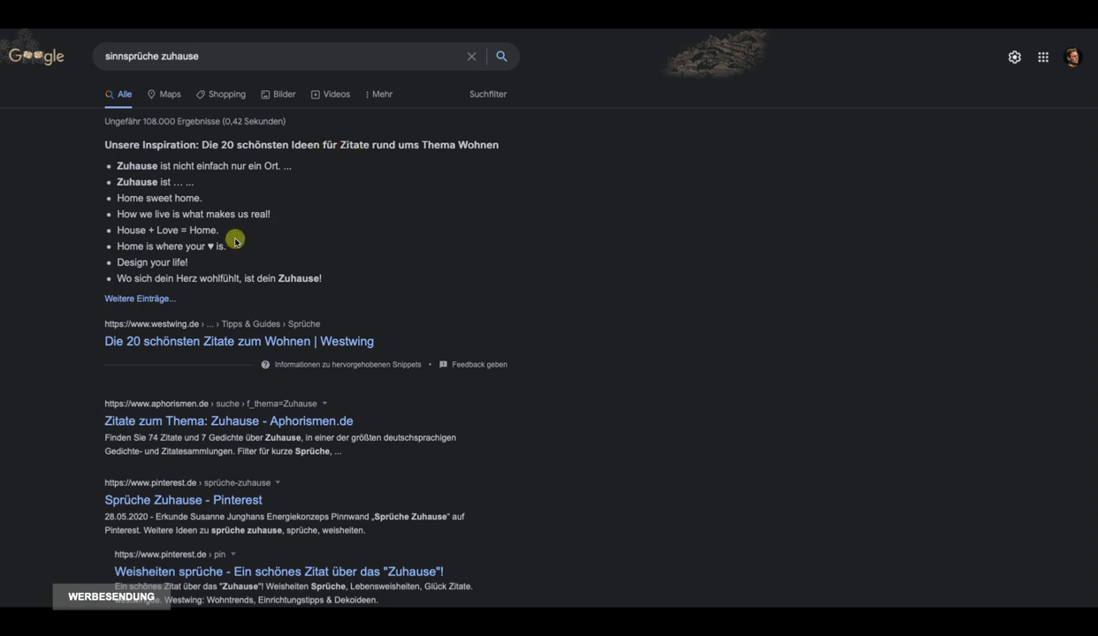
# - Open the full Westwing list of home quotes and copy quote 6, "Home is where your ♥ is", without its number
pyautogui.click(145, 298)
pyautogui.scroll(-10, 810, 386)
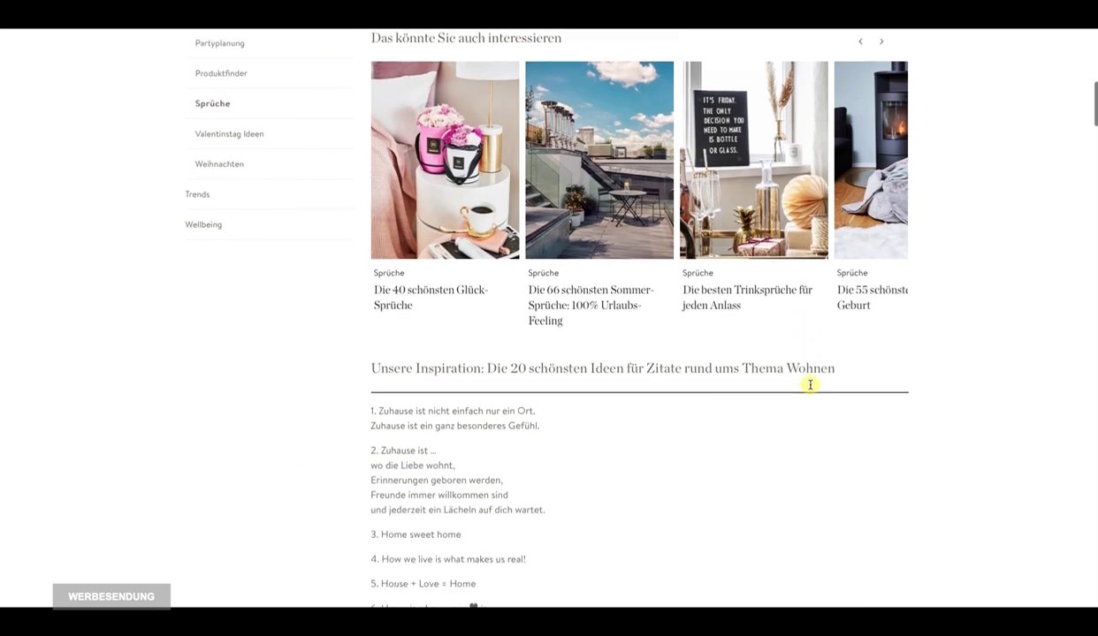
pyautogui.scroll(-1, 809, 386)
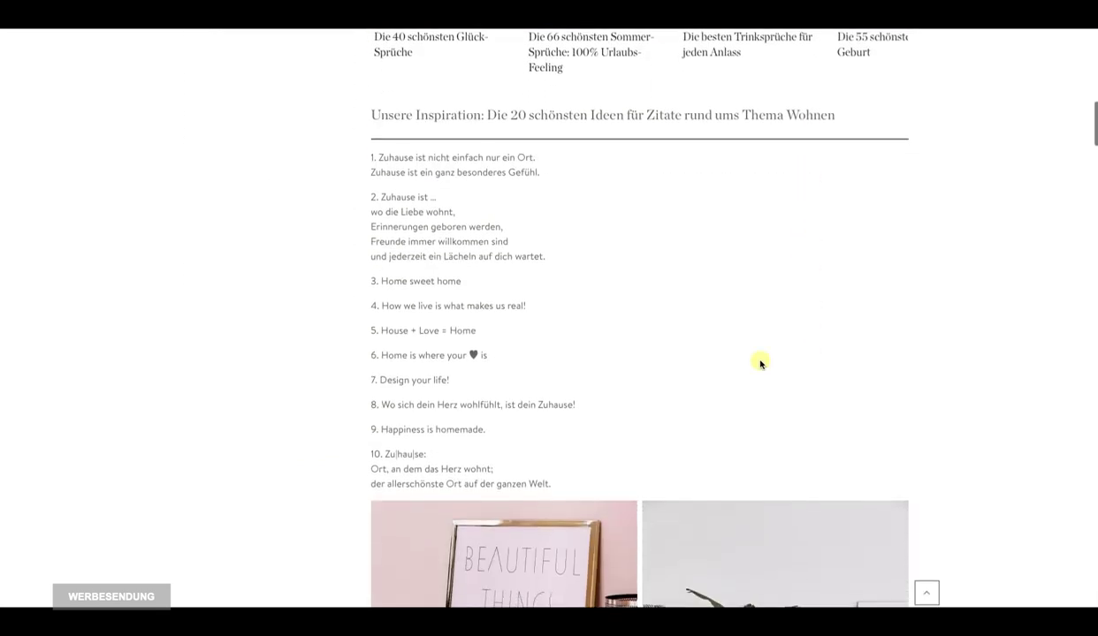
pyautogui.moveTo(382, 354); pyautogui.dragTo(490, 355)
pyautogui.click(396, 355)
pyautogui.moveTo(382, 354); pyautogui.dragTo(488, 355)
pyautogui.hotkey('ctrl', 'c')
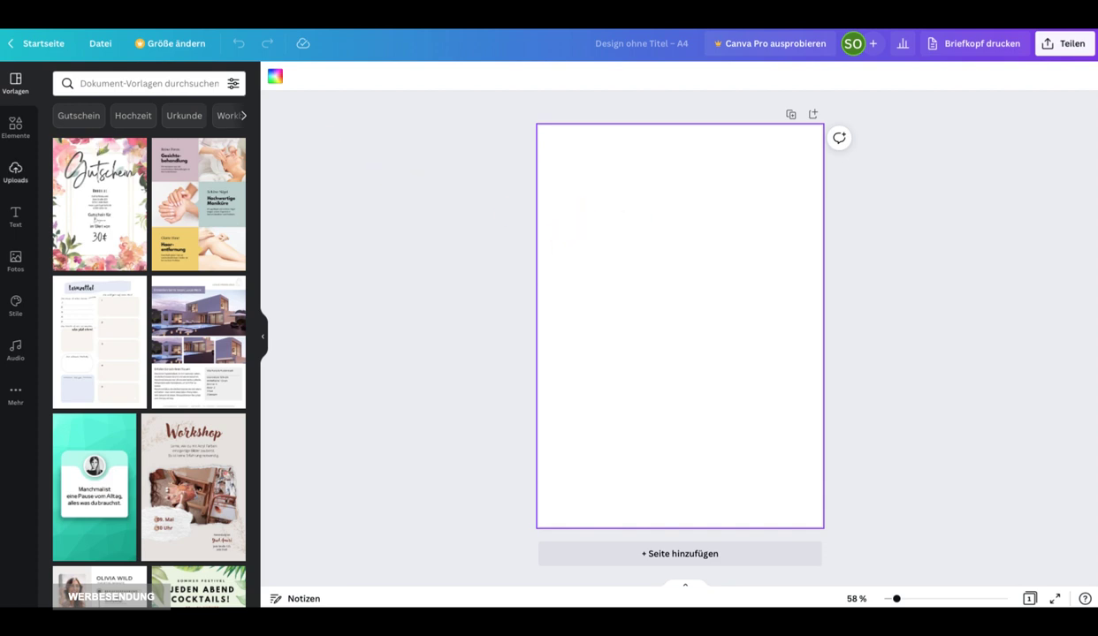
# - In the blank A4 design in Canva, add a heading, replace its placeholder with the copied quote and delete the heart symbol
pyautogui.click(14, 213)
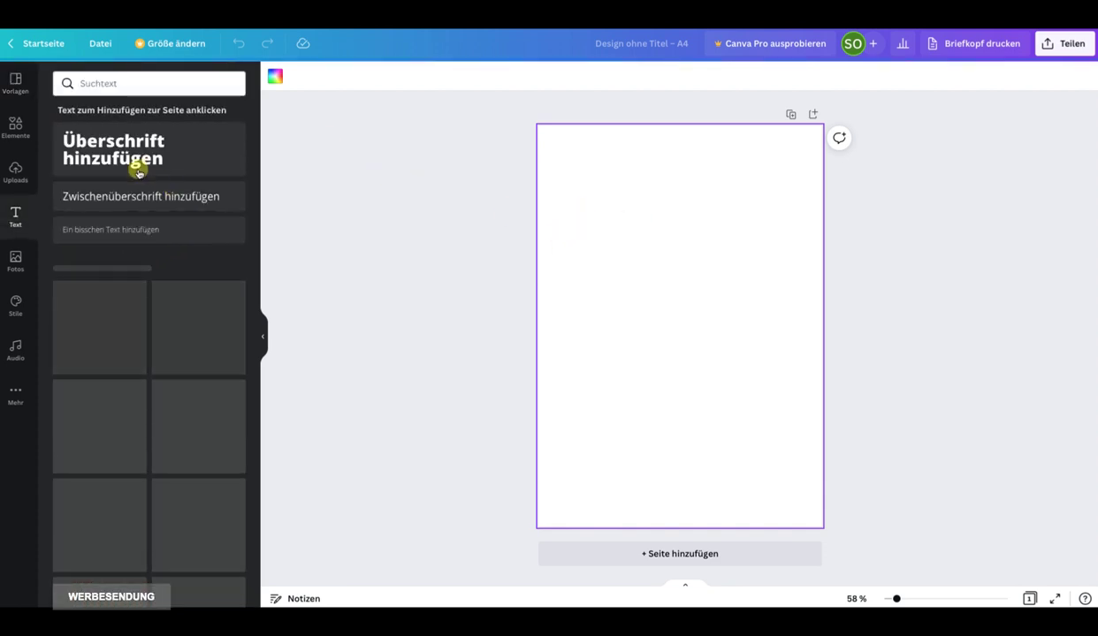
pyautogui.click(105, 141)
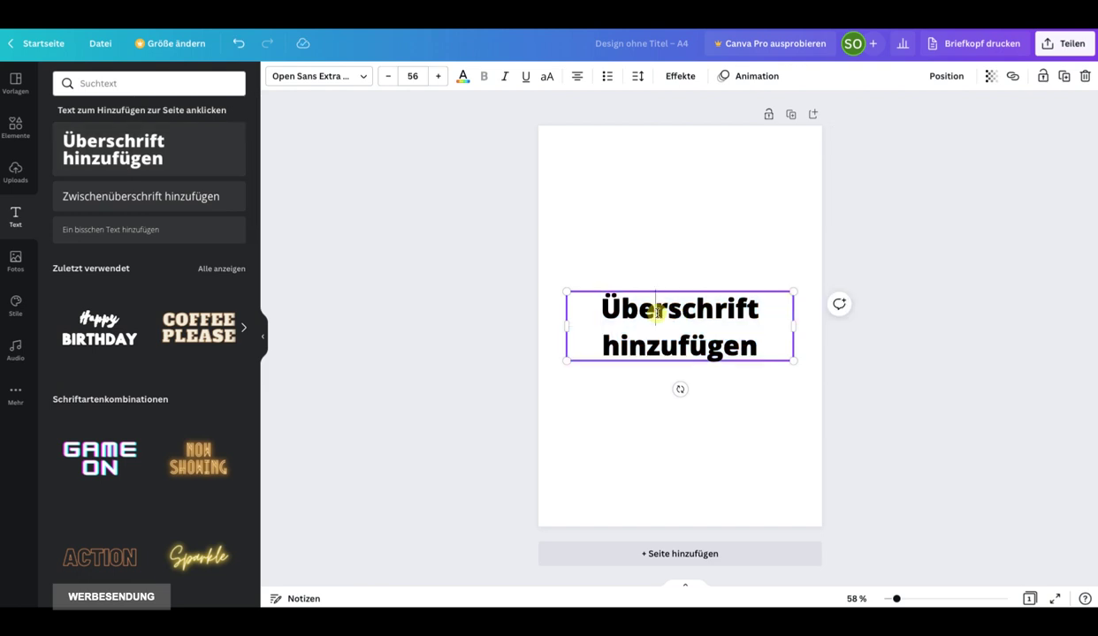
pyautogui.click(620, 307)
pyautogui.hotkey('ctrl', 'a')
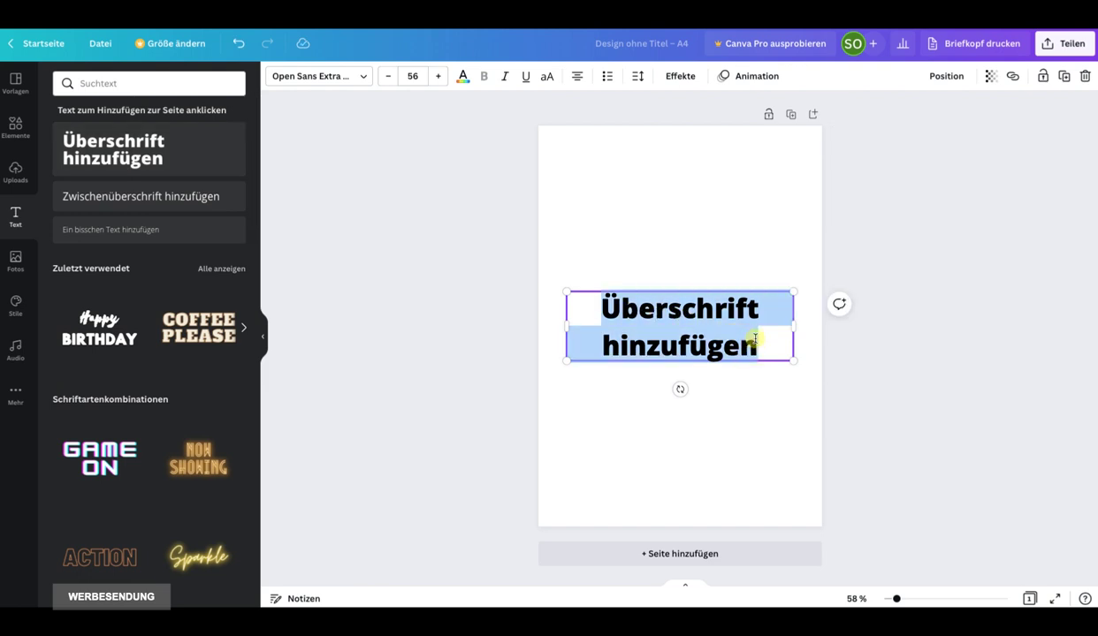
pyautogui.hotkey('ctrl', 'v')
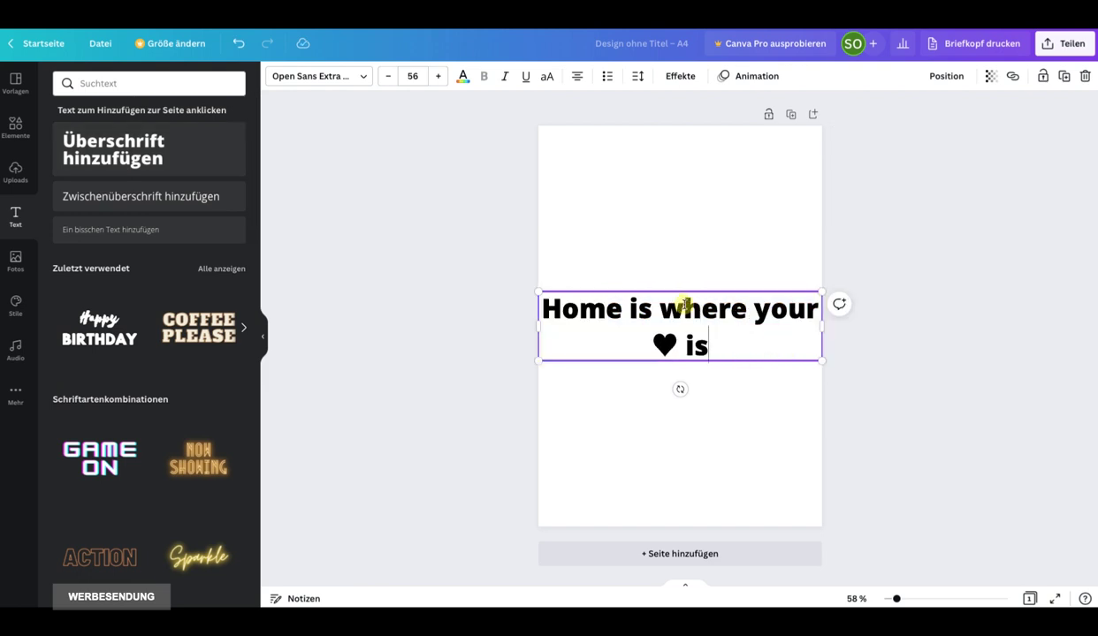
pyautogui.click(677, 342)
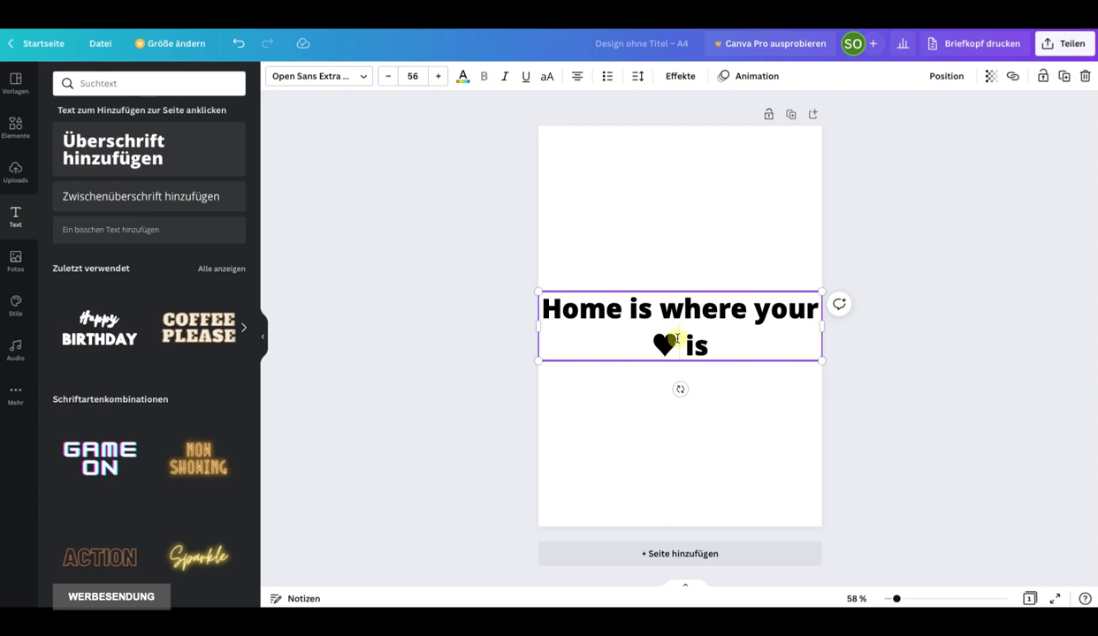
pyautogui.press('BackSpace')
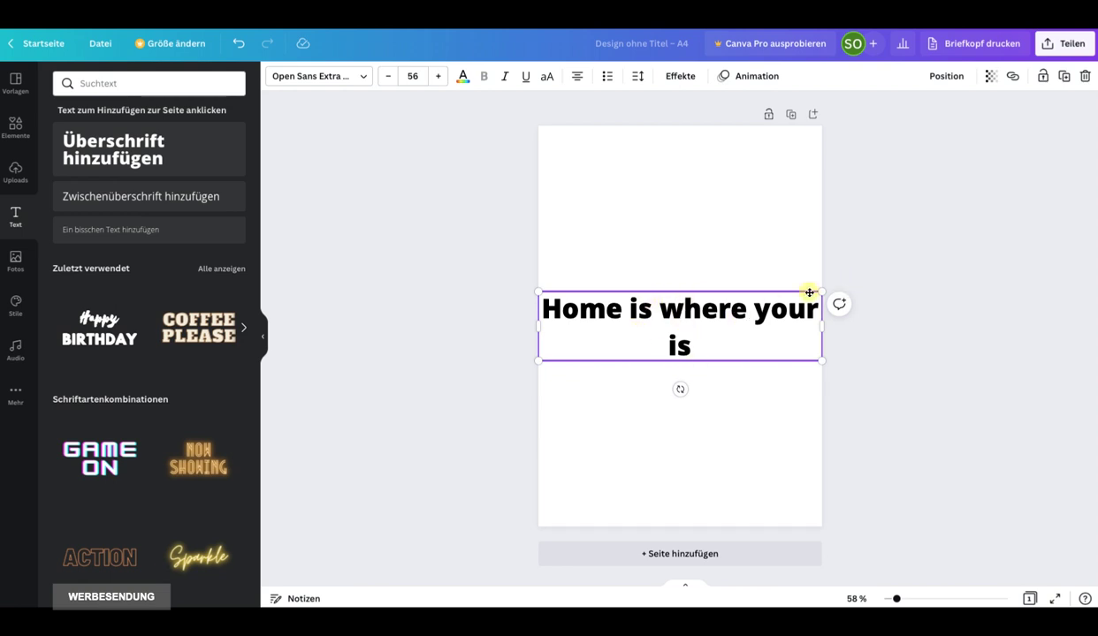
# - Enlarge the quote to about size 124 and fit its text box to the page, with an empty line before "is"
pyautogui.moveTo(821, 291); pyautogui.dragTo(1016, 245)
pyautogui.moveTo(1016, 307); pyautogui.dragTo(809, 306)
pyautogui.moveTo(811, 243); pyautogui.dragTo(950, 152)
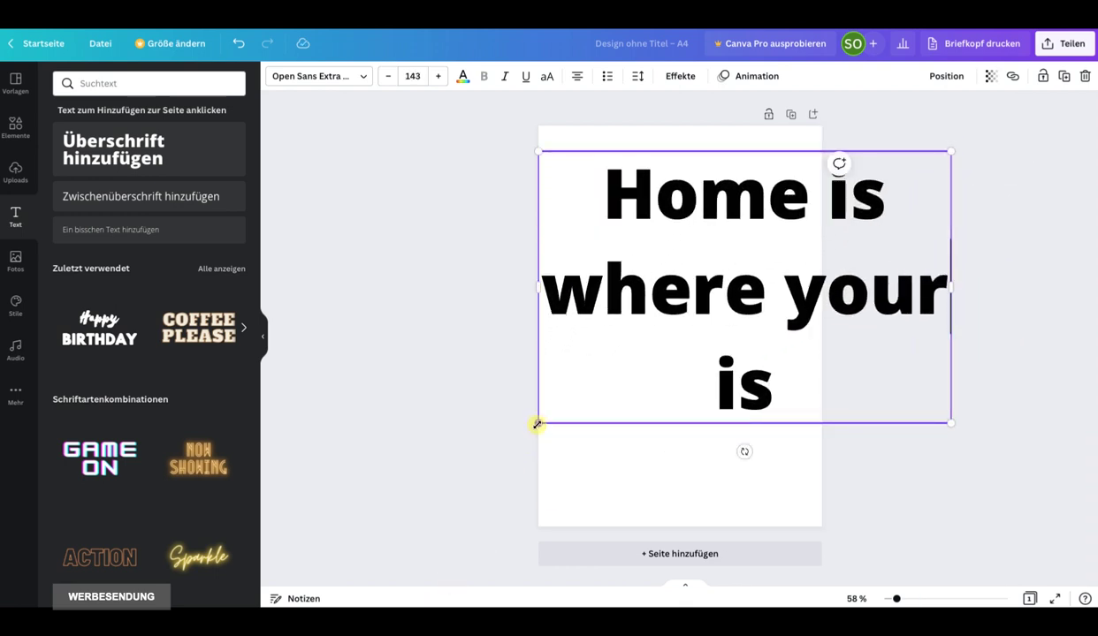
pyautogui.moveTo(538, 423); pyautogui.dragTo(431, 492)
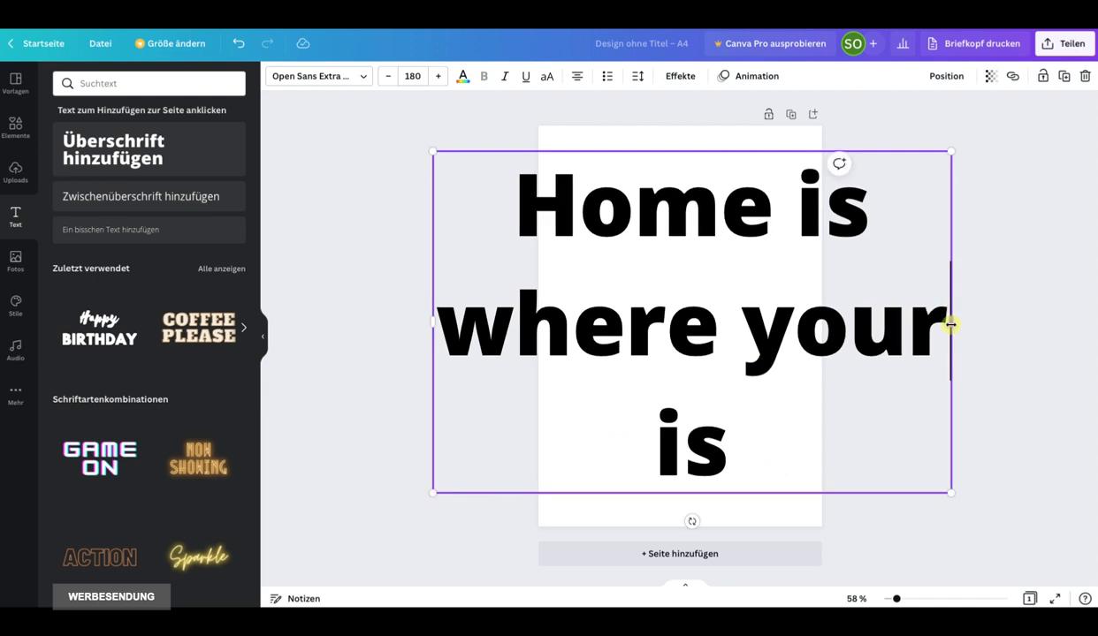
pyautogui.moveTo(952, 323); pyautogui.dragTo(814, 326)
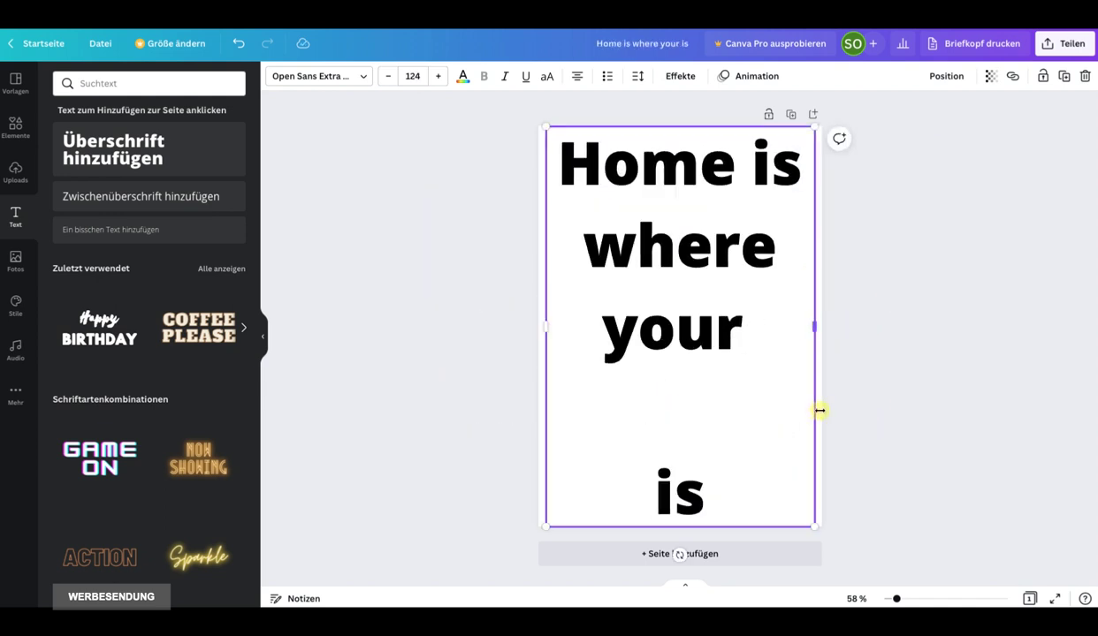
# - Change the font of the whole quote to 29LT Riwaya Medium
pyautogui.click(676, 231)
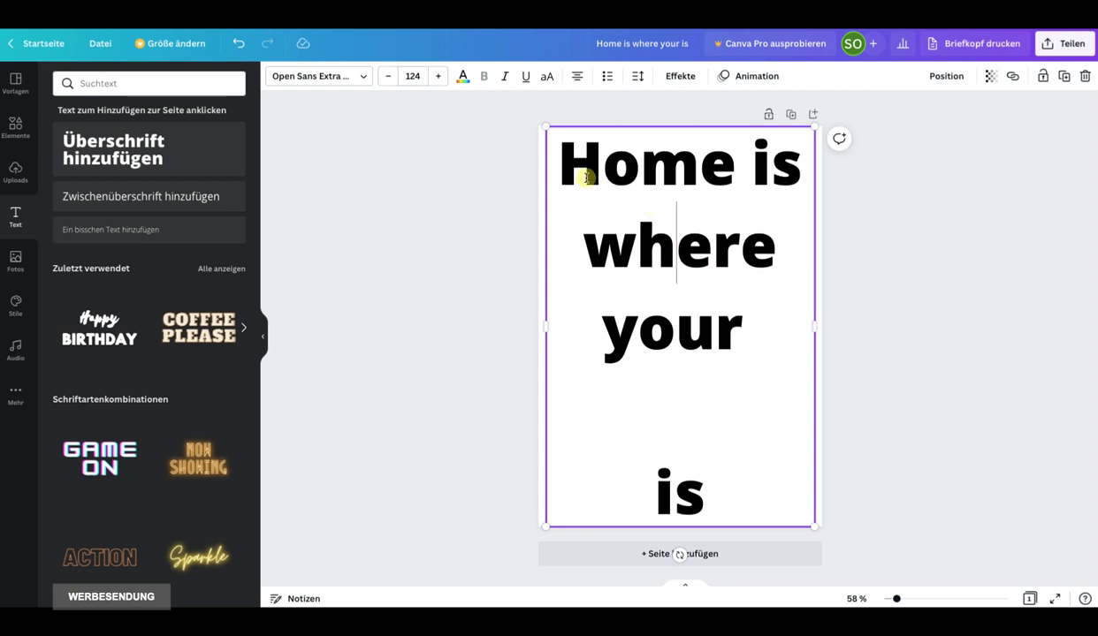
pyautogui.moveTo(571, 164); pyautogui.dragTo(730, 490)
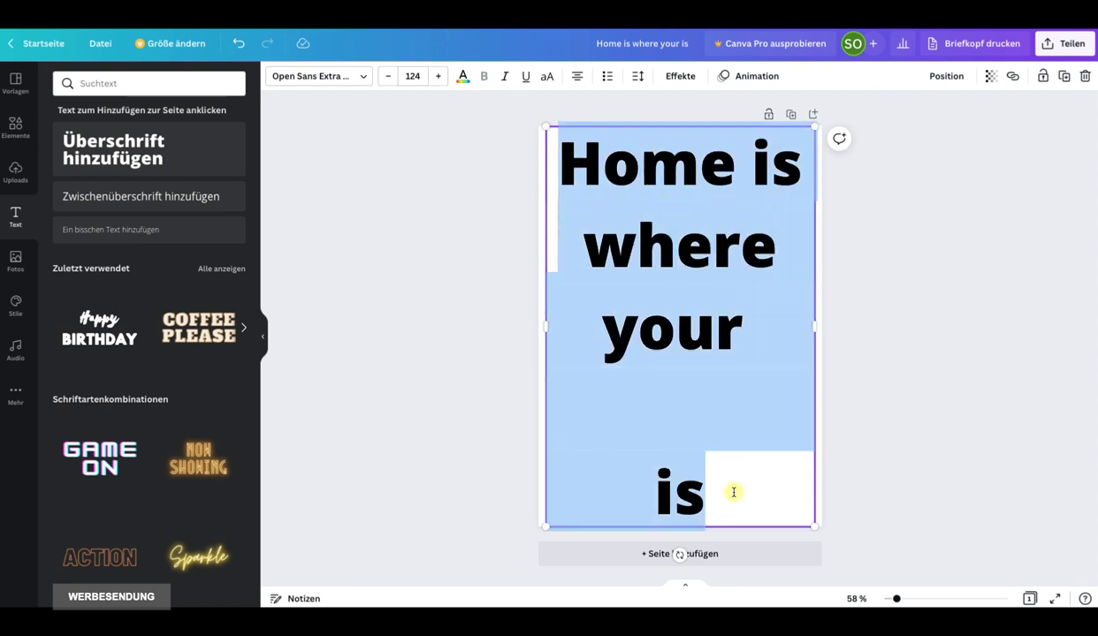
pyautogui.click(346, 80)
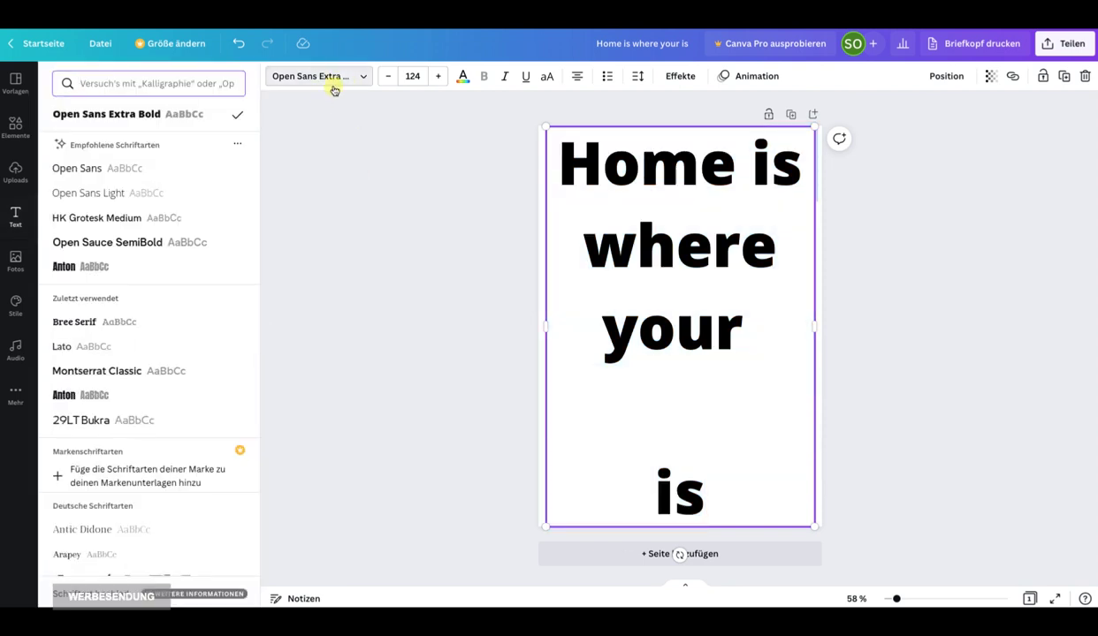
pyautogui.scroll(-1, 102, 344)
pyautogui.scroll(-10, 103, 344)
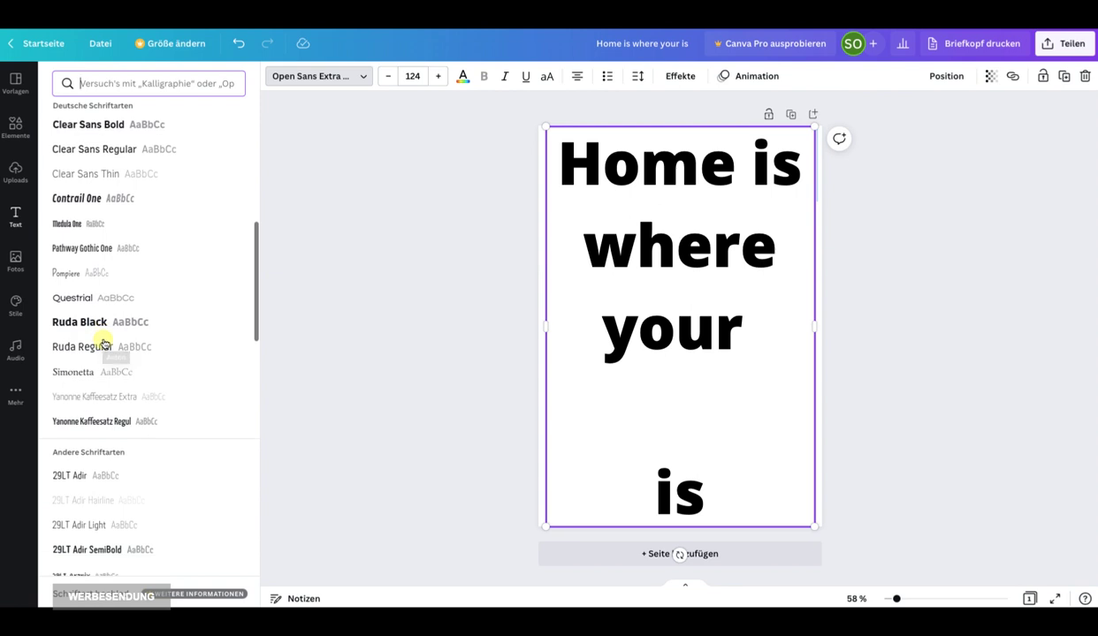
pyautogui.scroll(-6, 102, 344)
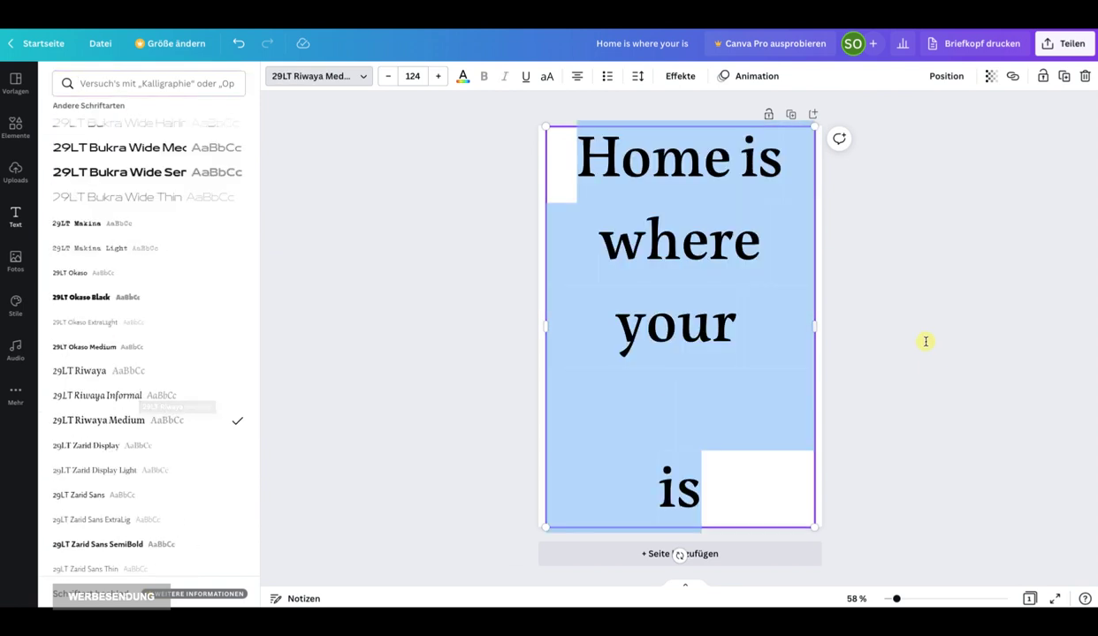
pyautogui.press('Escape')
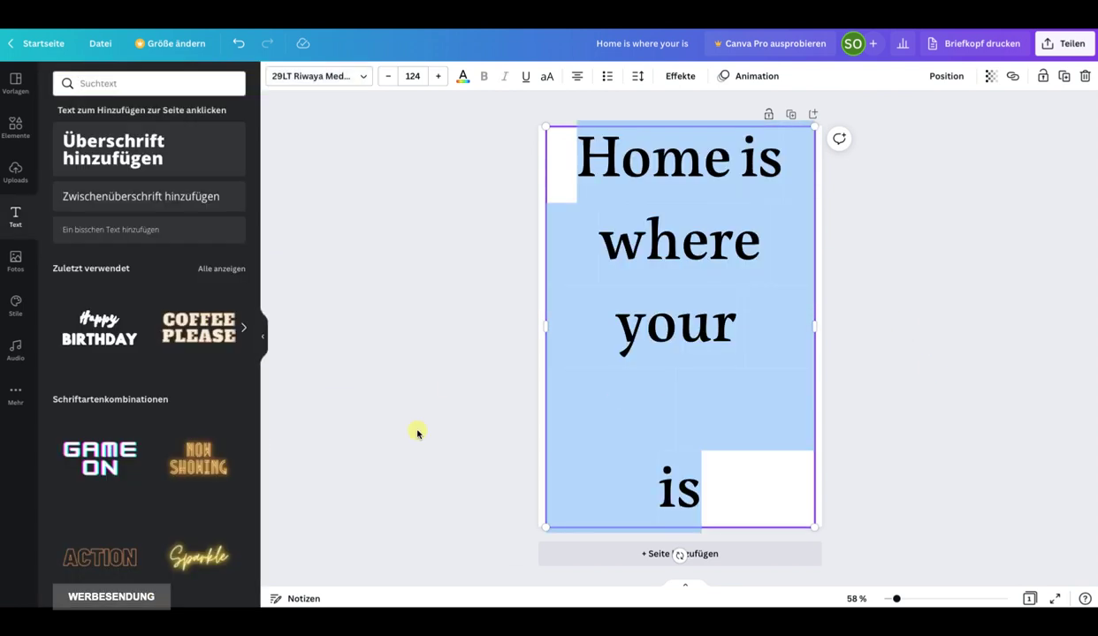
pyautogui.click(822, 383)
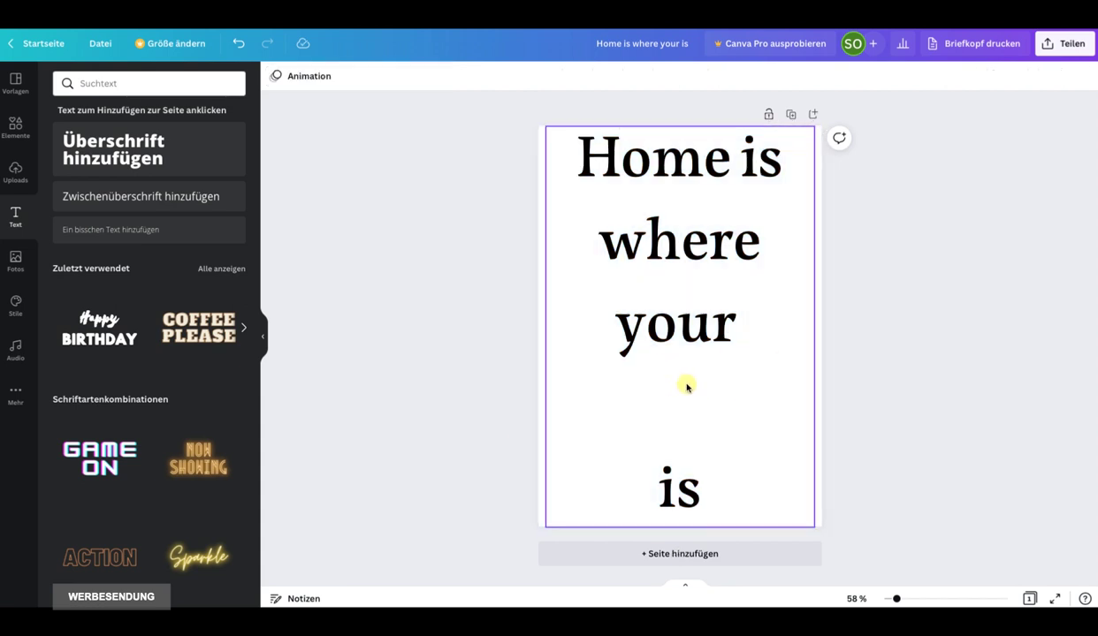
# - Search the elements for "herz" and add the thin heart drawn within a flowing line to the page
pyautogui.click(15, 128)
pyautogui.click(127, 85)
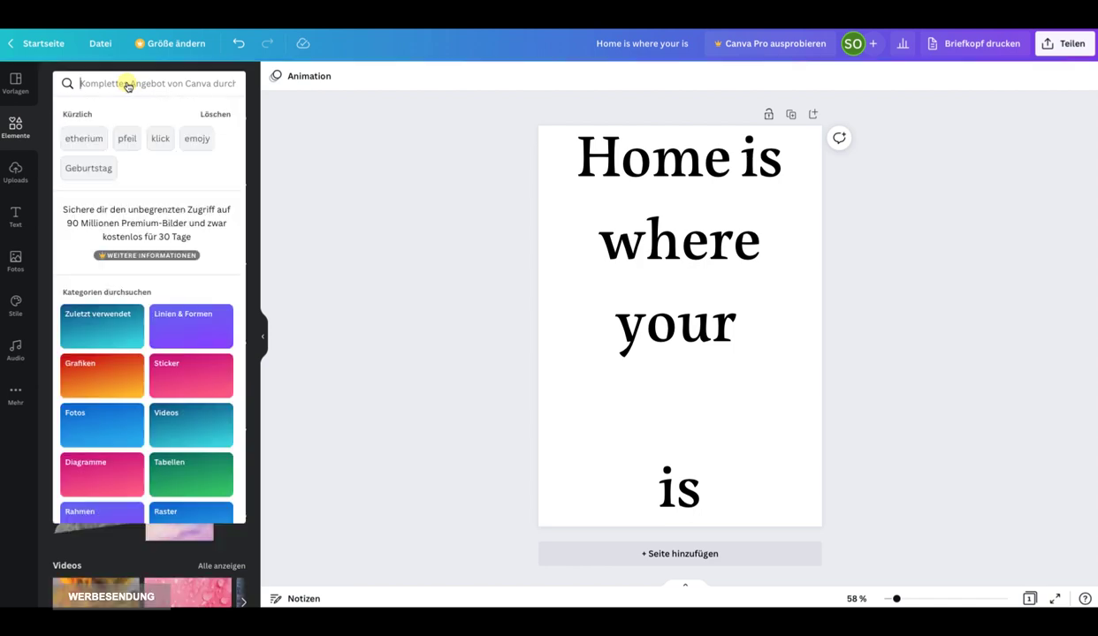
pyautogui.write('herz')
pyautogui.press('Return')
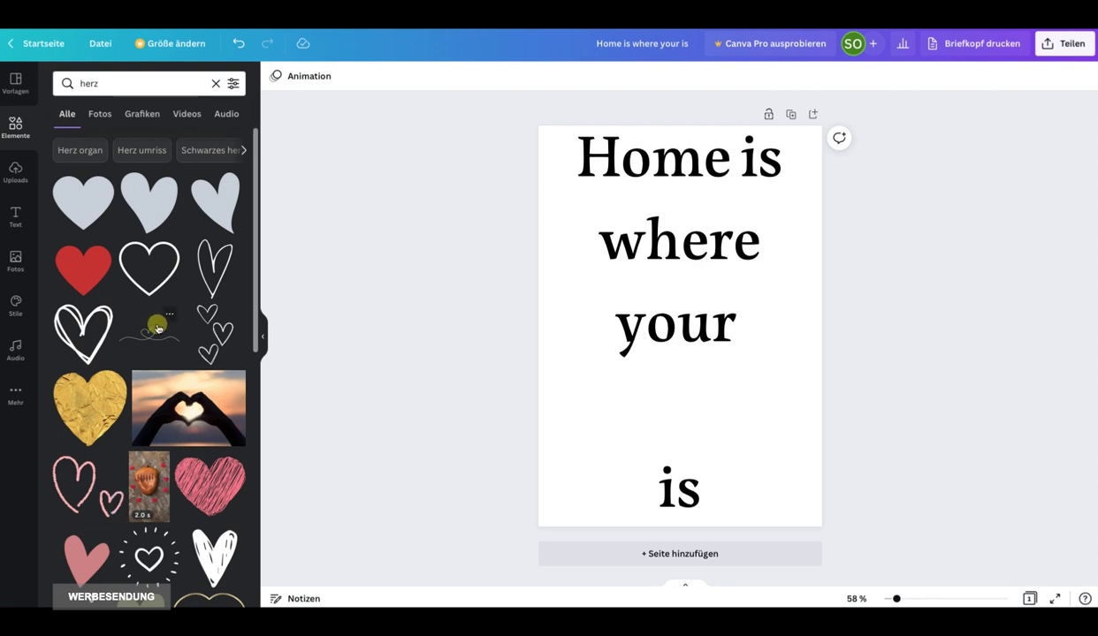
pyautogui.click(151, 338)
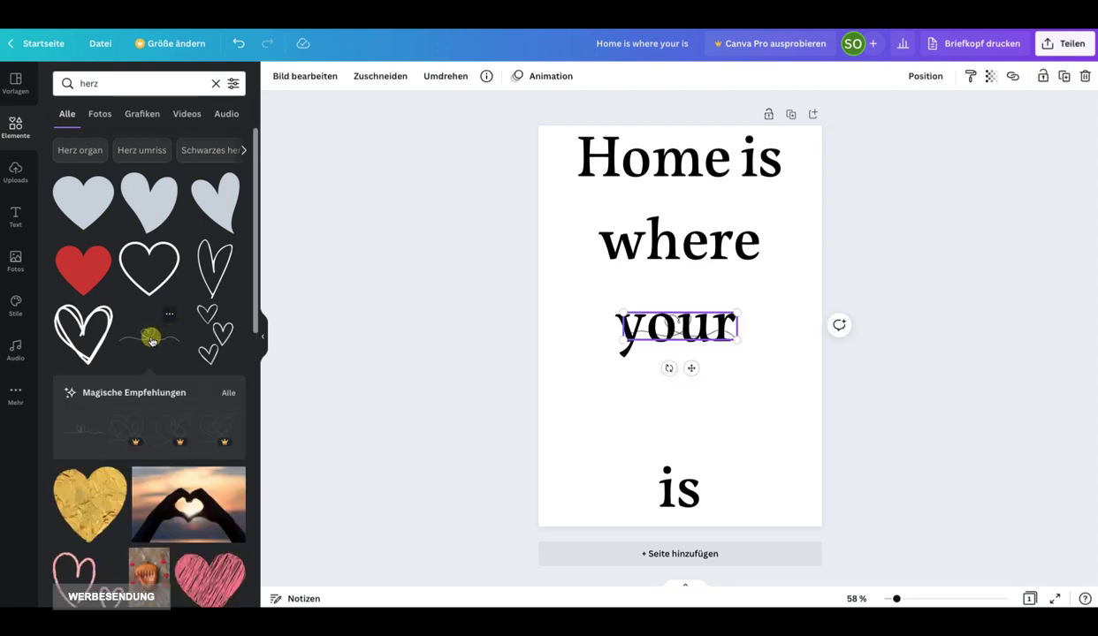
# - Enlarge the heart line drawing beyond the page width and centre it in the gap between "your" and "is"
pyautogui.moveTo(624, 338)
pyautogui.mouseDown()
pyautogui.moveTo(527, 380)
pyautogui.moveTo(486, 372)
pyautogui.mouseUp()
pyautogui.moveTo(596, 343); pyautogui.dragTo(628, 495)
pyautogui.hotkey('ctrl', 'z')
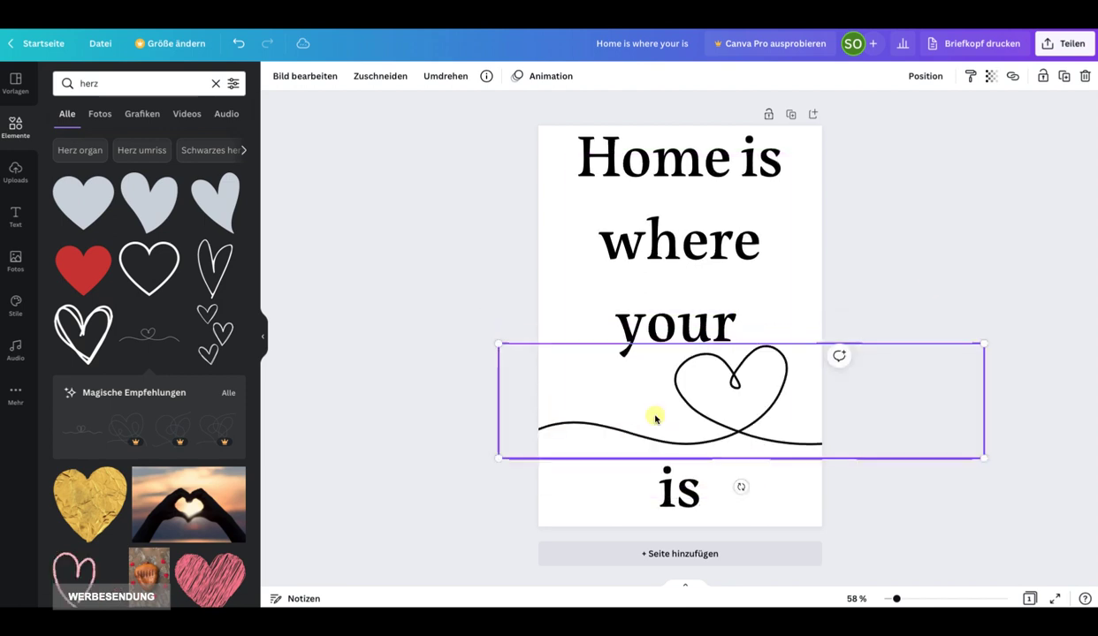
pyautogui.moveTo(610, 421); pyautogui.dragTo(560, 435)
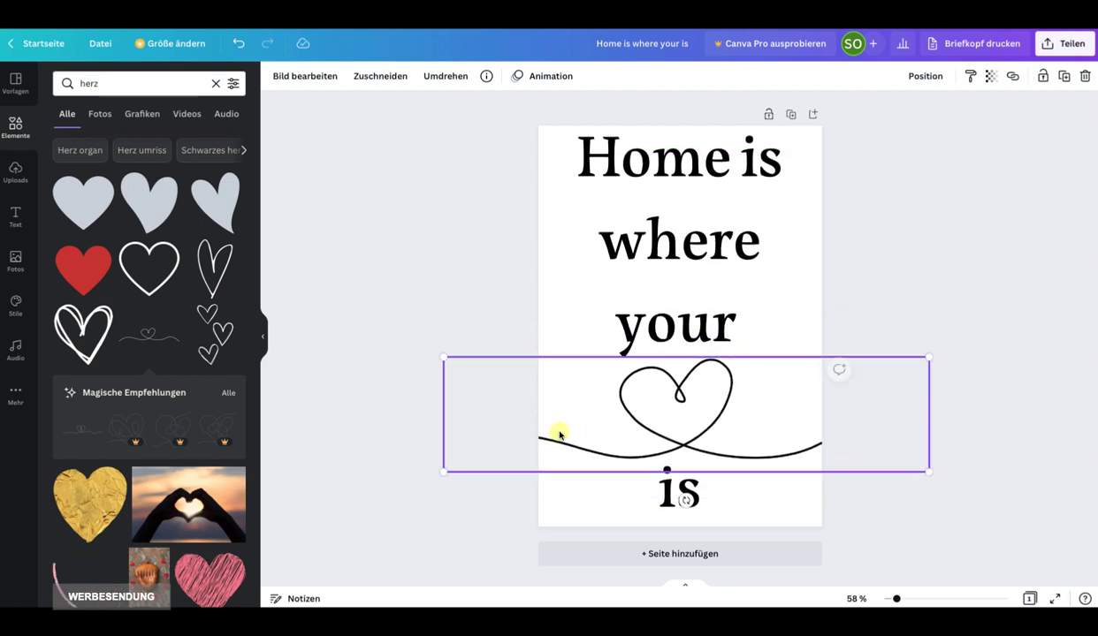
pyautogui.click(944, 372)
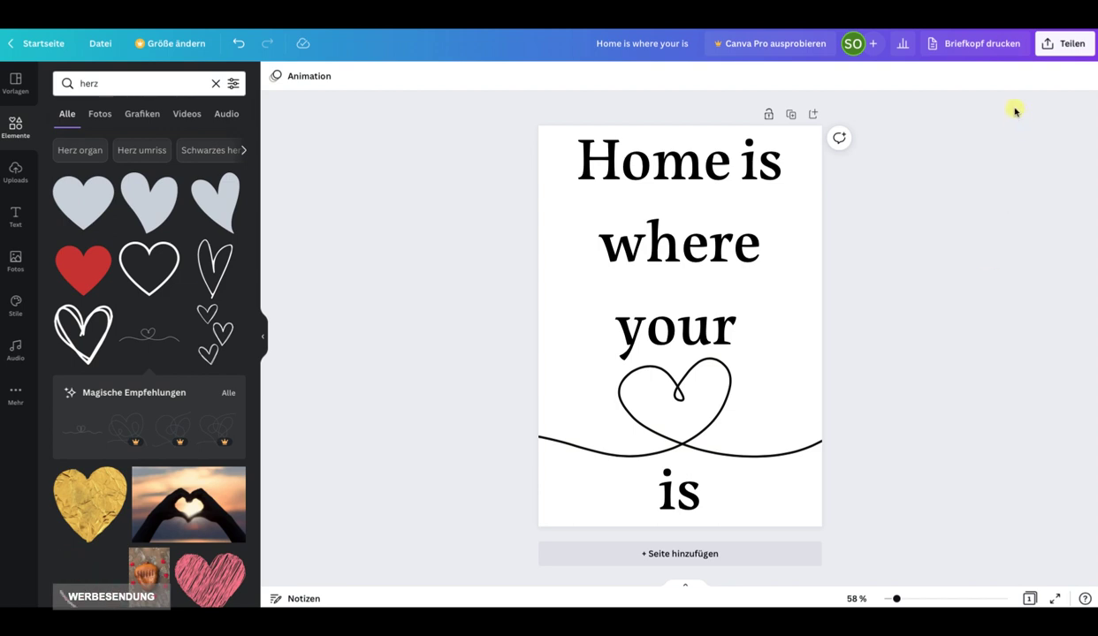
# - Download the finished poster design with the file type PDF-Druck
pyautogui.click(1061, 44)
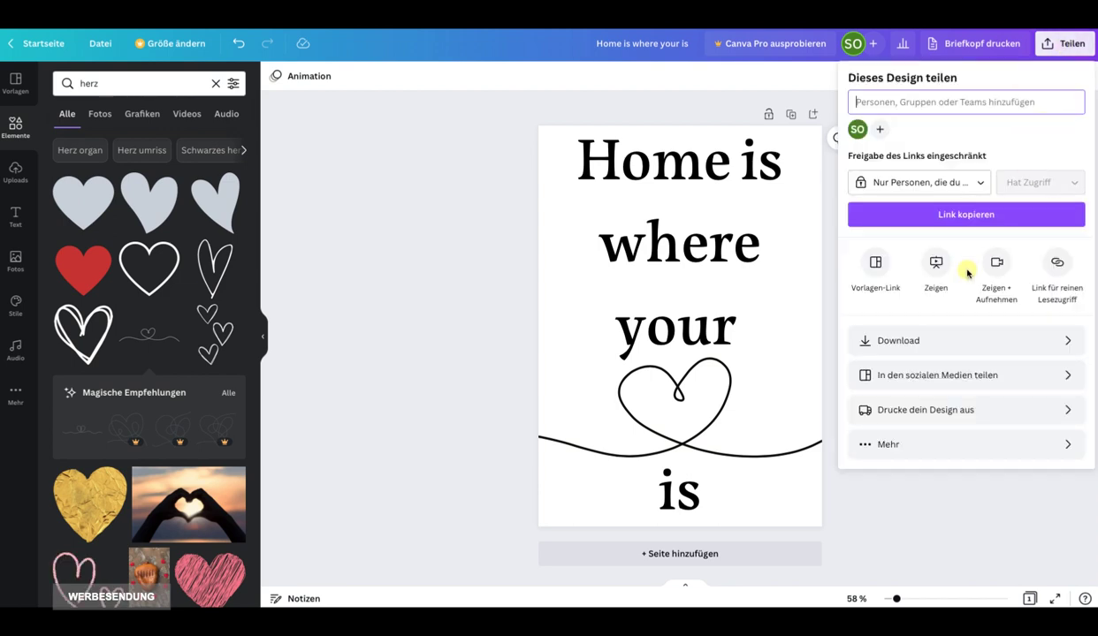
pyautogui.click(913, 341)
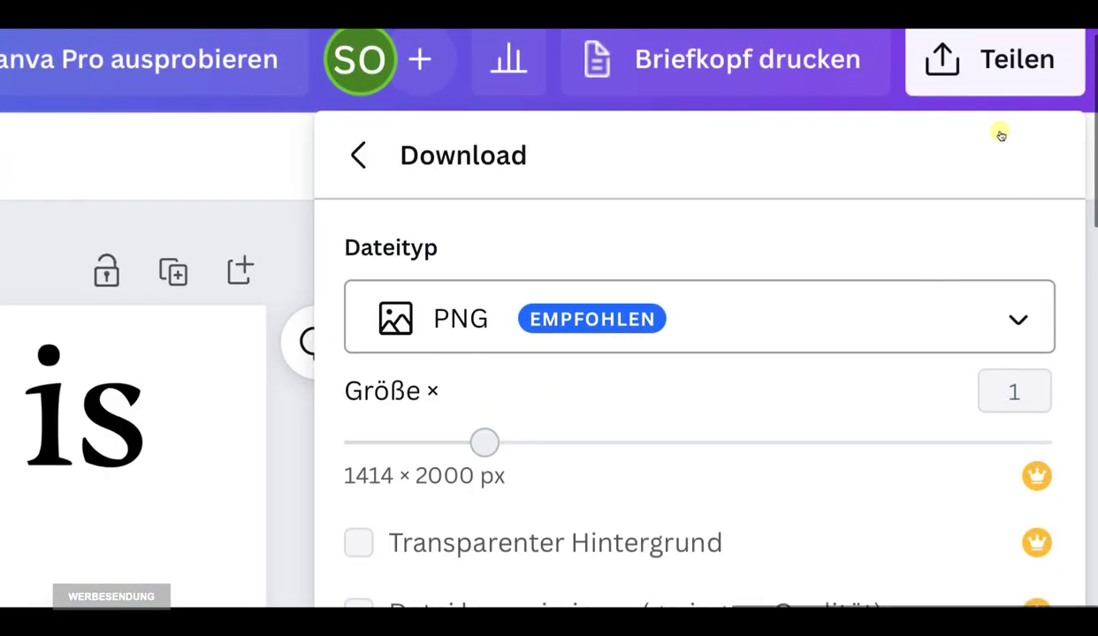
pyautogui.click(1001, 133)
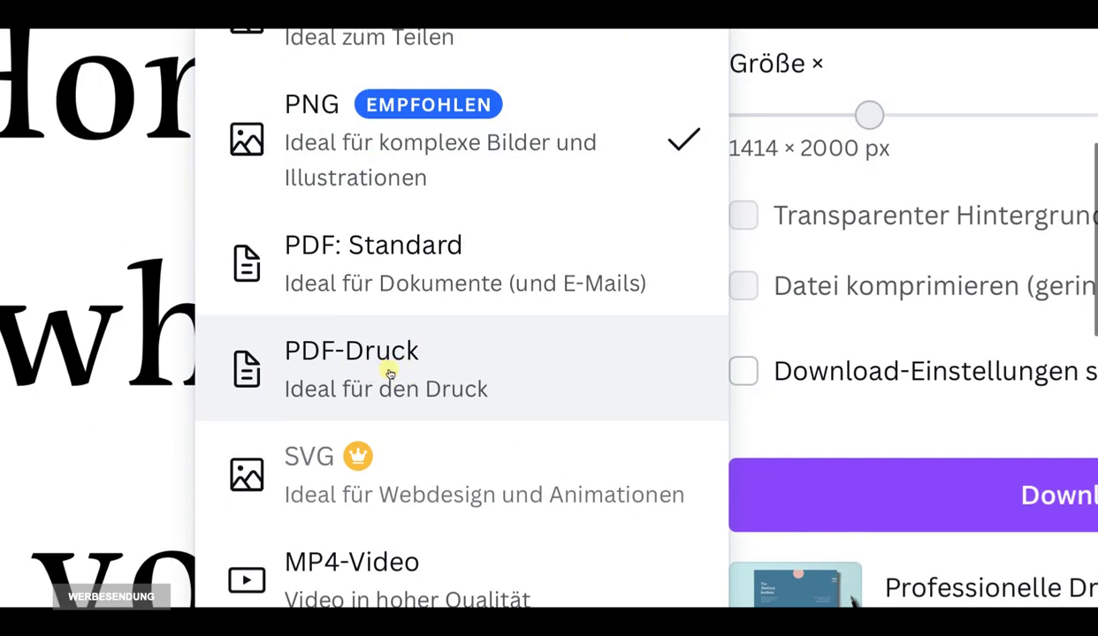
pyautogui.click(412, 372)
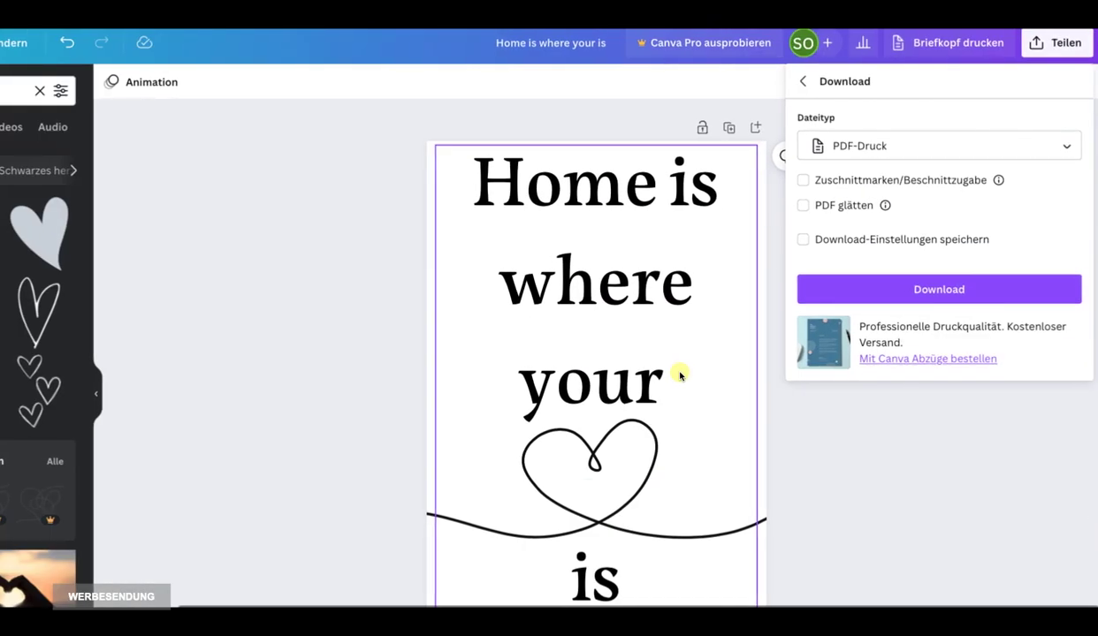
pyautogui.click(940, 292)
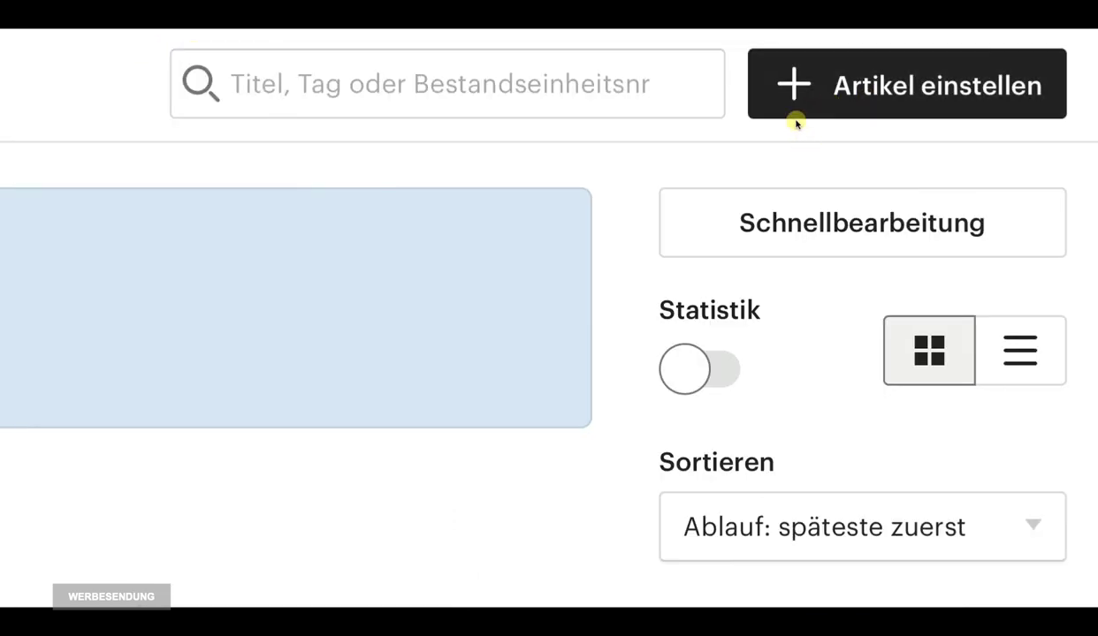
# - Switch to the Etsy Shop-Manager and start adding a new item
pyautogui.click(873, 84)
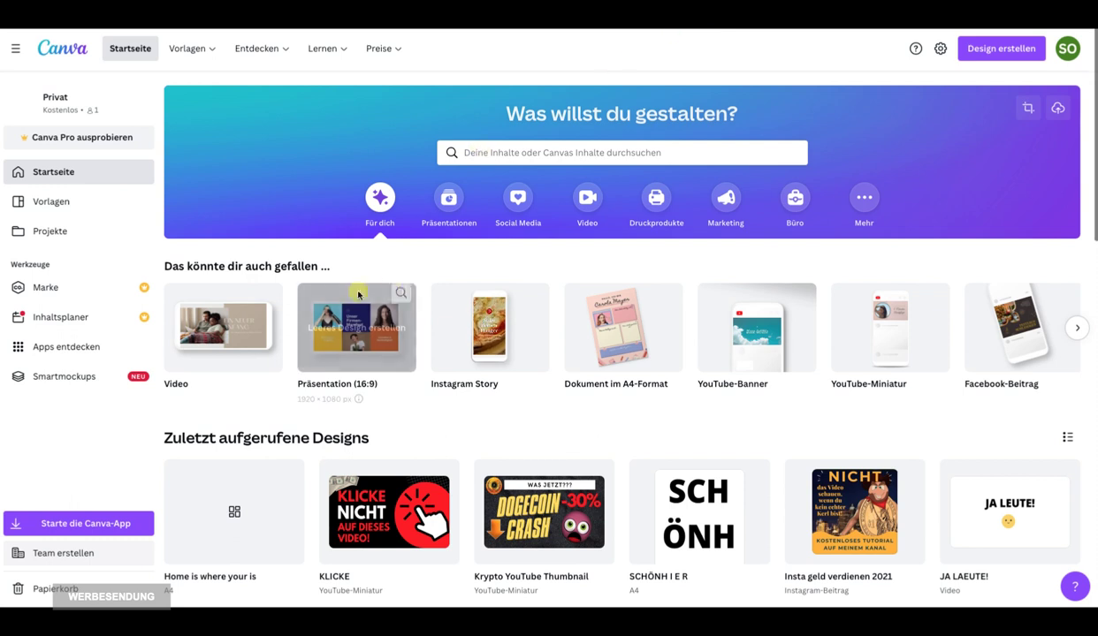
# - Switch to Canva and, from the Smartmockups print category Rahmen, choose the frame mockup beside the black chair and white flowers
pyautogui.click(495, 153)
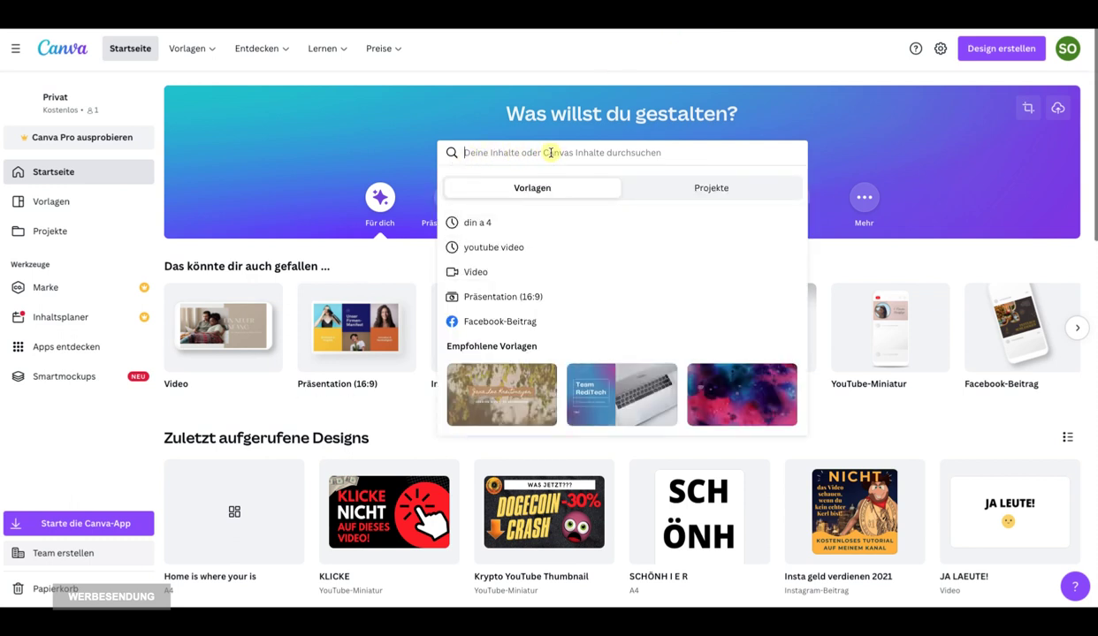
pyautogui.click(63, 380)
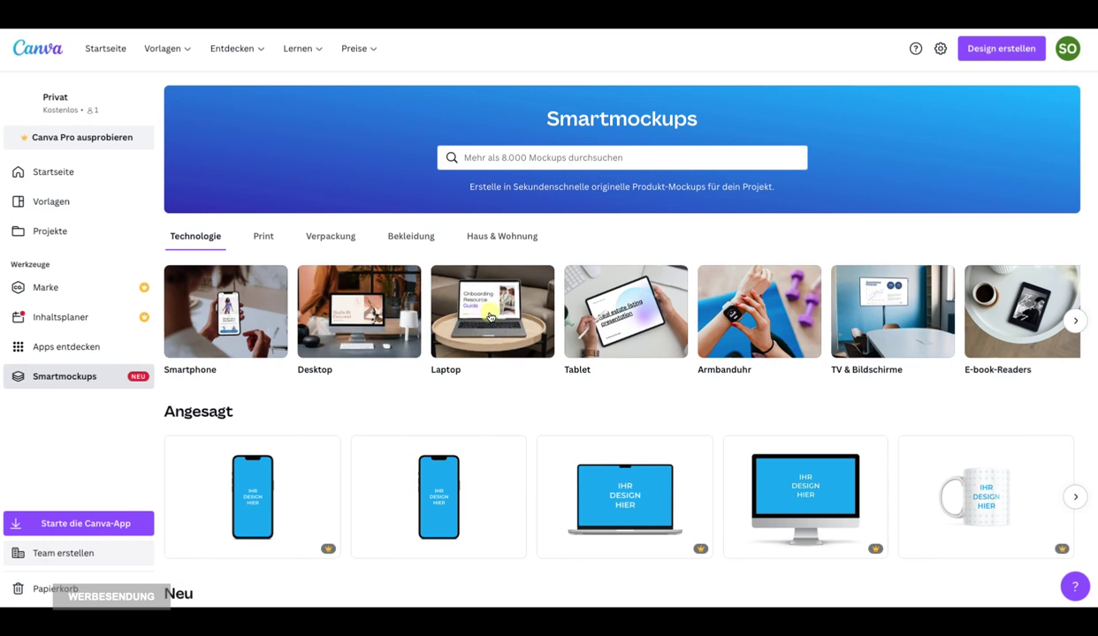
pyautogui.click(263, 238)
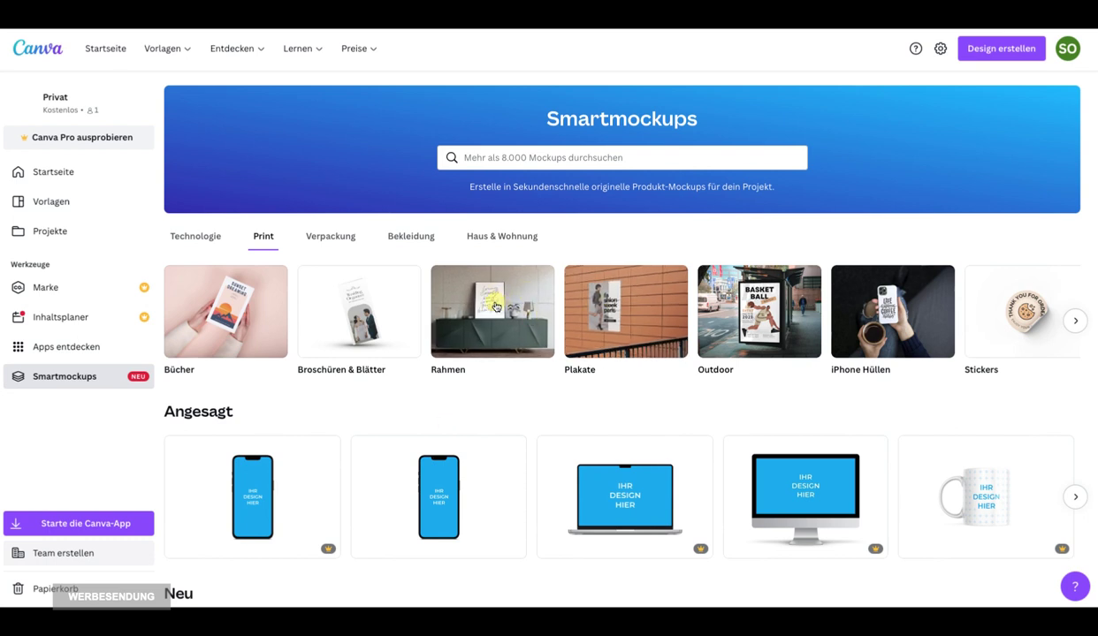
pyautogui.click(493, 306)
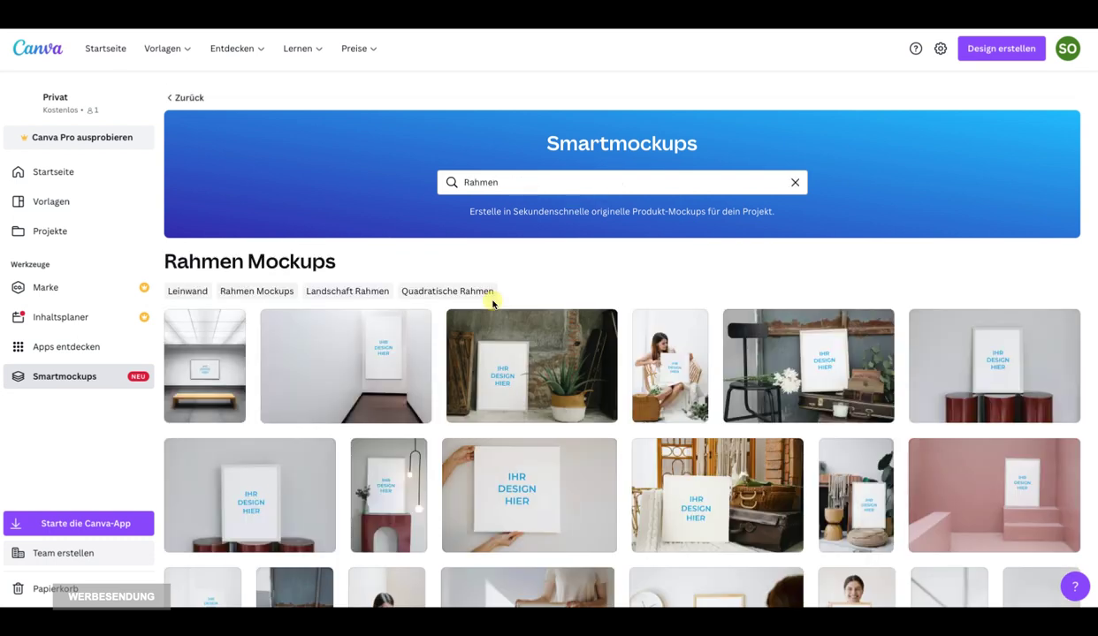
pyautogui.scroll(-1, 490, 331)
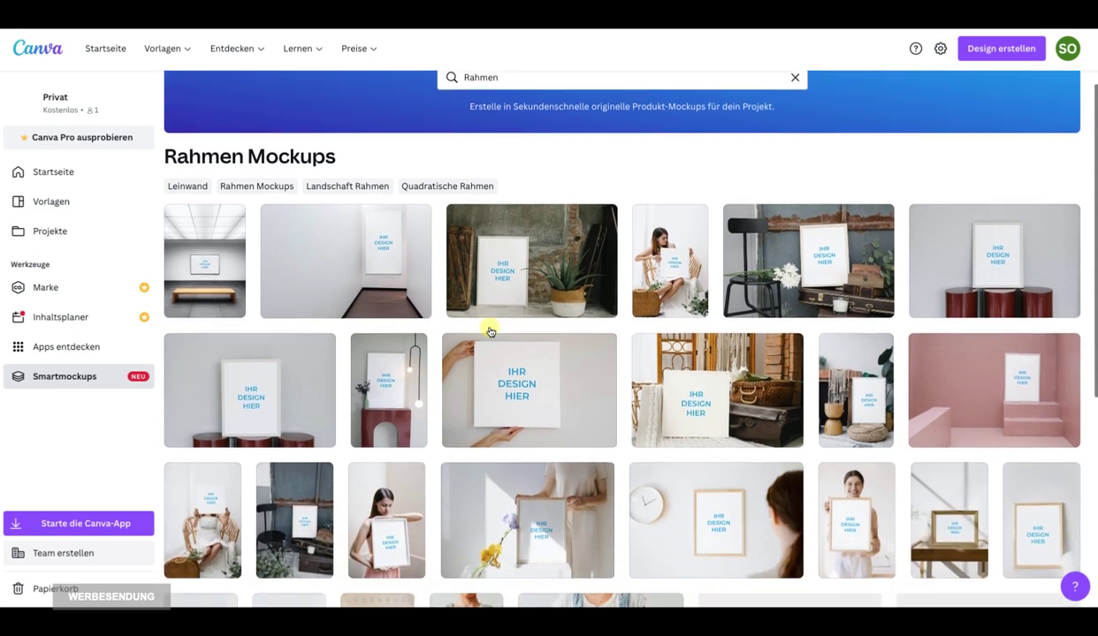
pyautogui.scroll(-1, 490, 330)
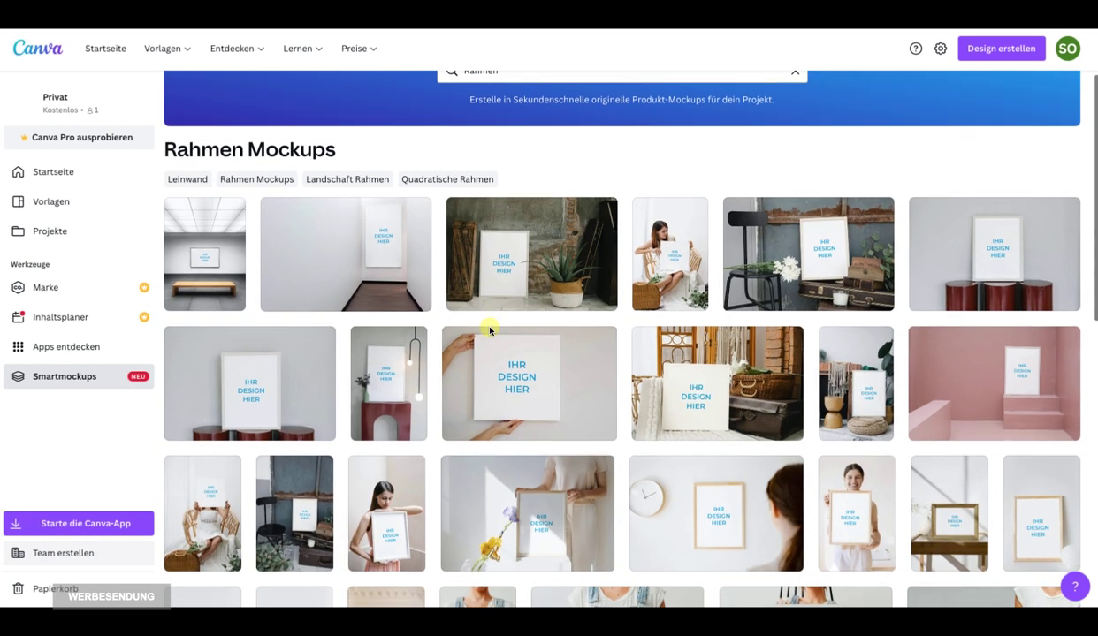
pyautogui.scroll(-1, 491, 332)
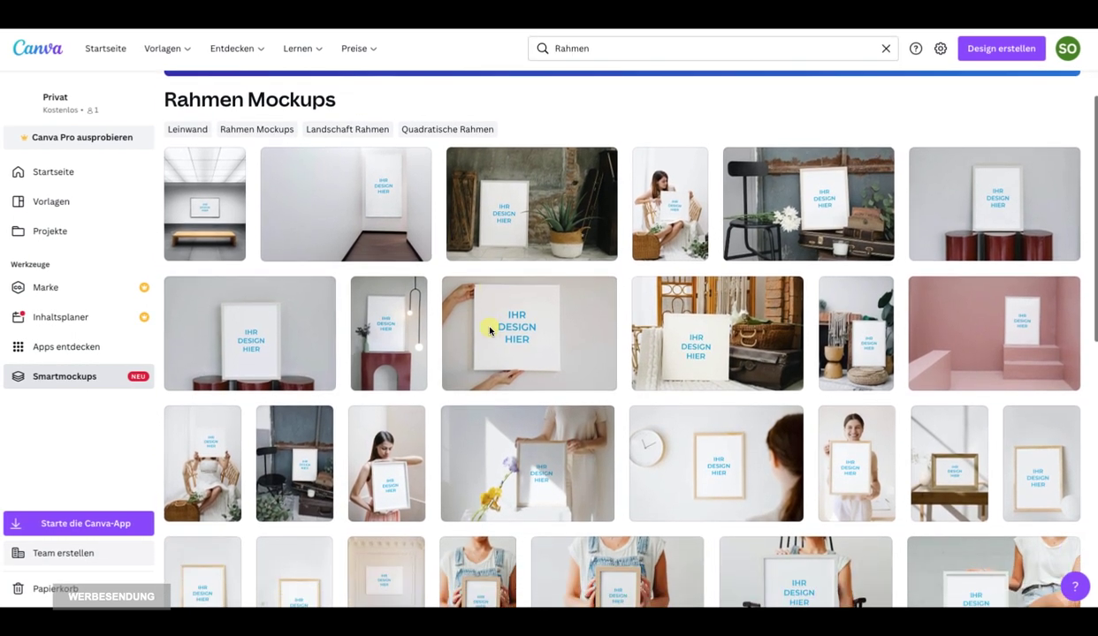
pyautogui.scroll(-2, 625, 522)
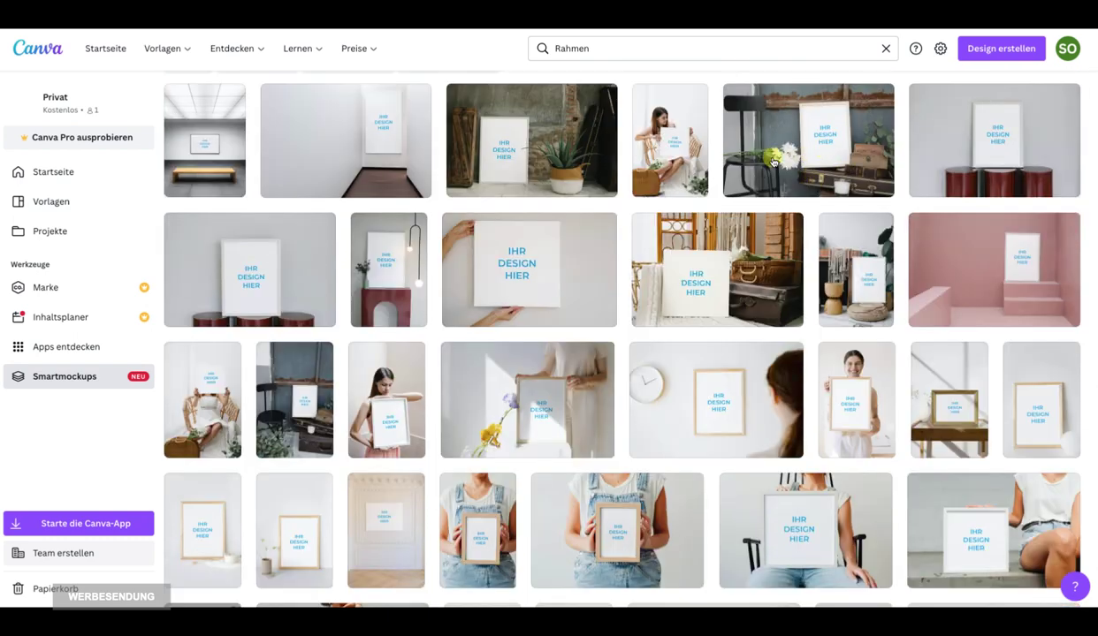
pyautogui.click(798, 156)
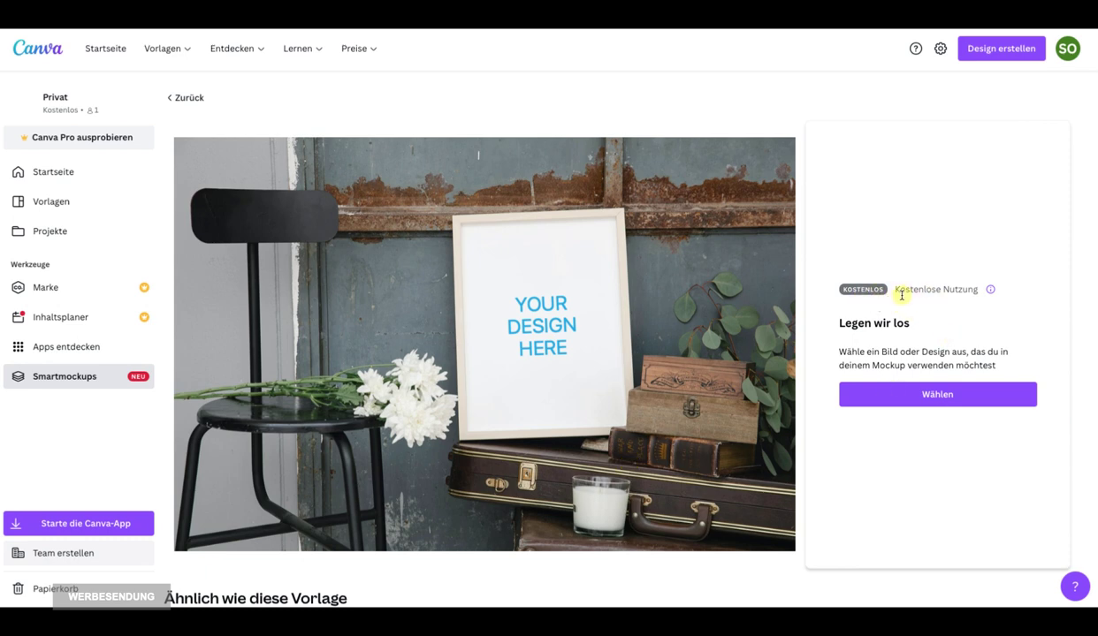
# - Insert the "Home is where your is" design into the frame mockup and save the mockup
pyautogui.click(927, 395)
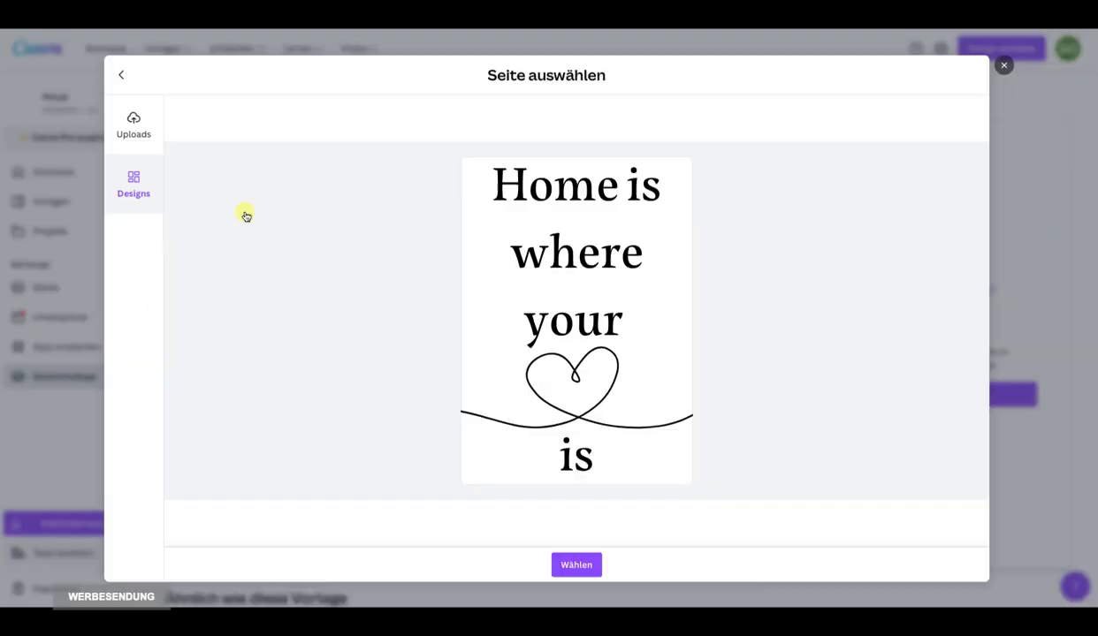
pyautogui.click(576, 565)
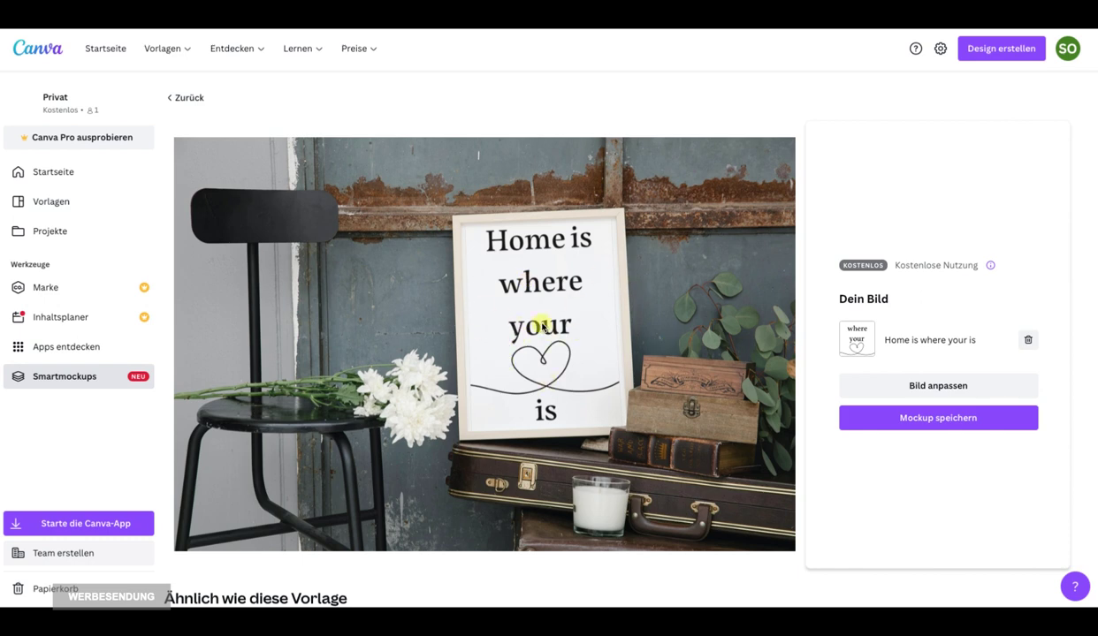
pyautogui.click(933, 421)
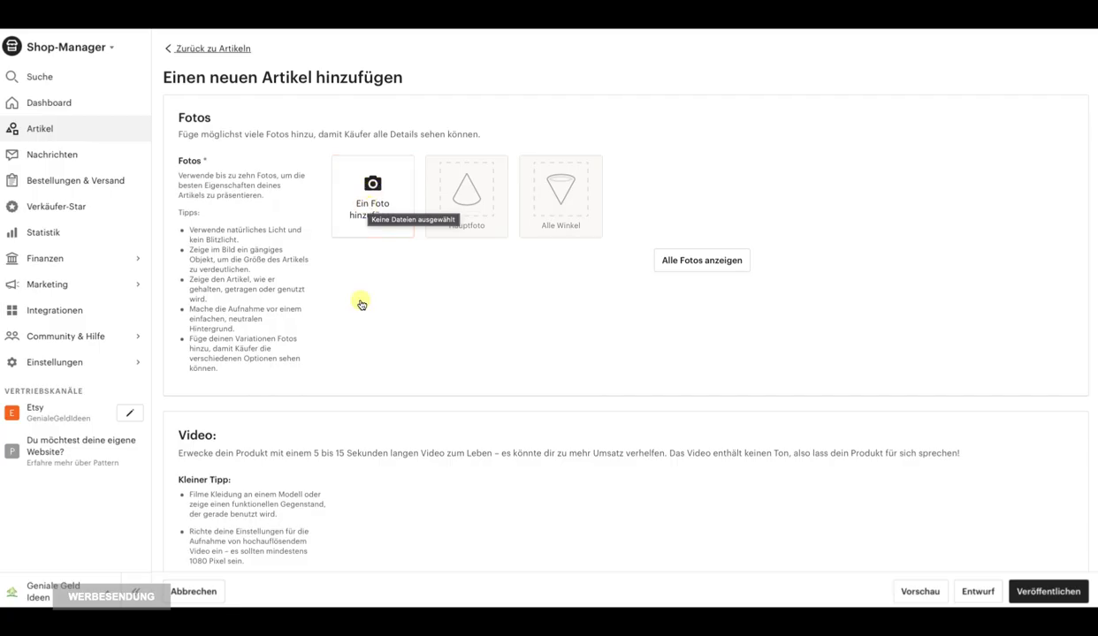
# - Switch to the new Etsy item and upload the saved frame mockup as its main photo
pyautogui.click(375, 207)
pyautogui.click(763, 377)
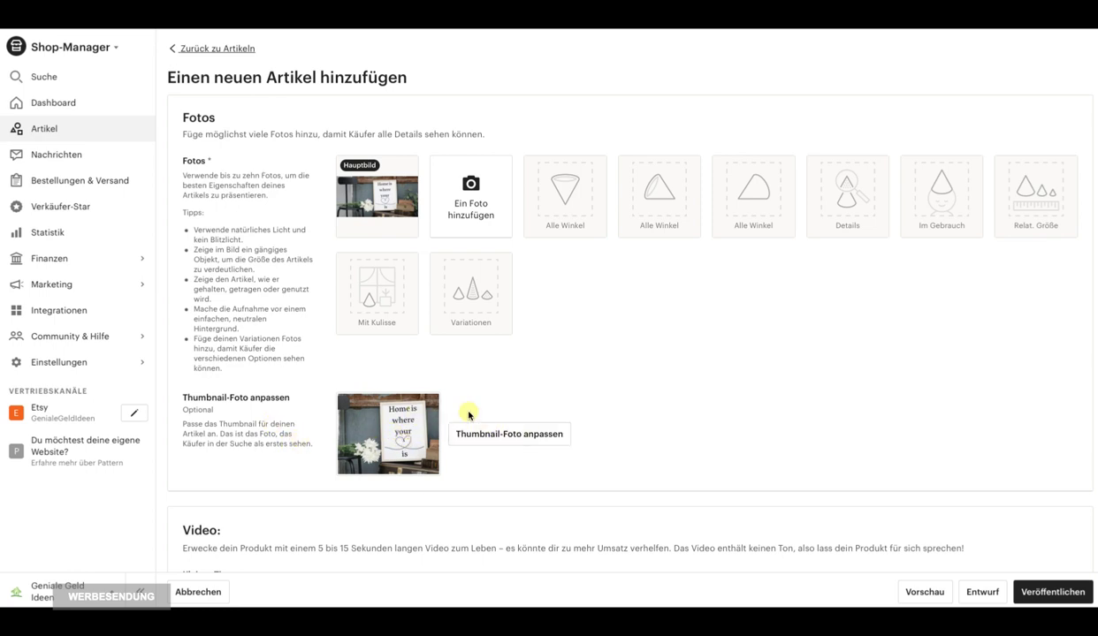
# - Copy the title of mapuredesign's "Schön hier" poster listing into the new item's title
pyautogui.scroll(-2, 652, 429)
pyautogui.scroll(-5, 651, 428)
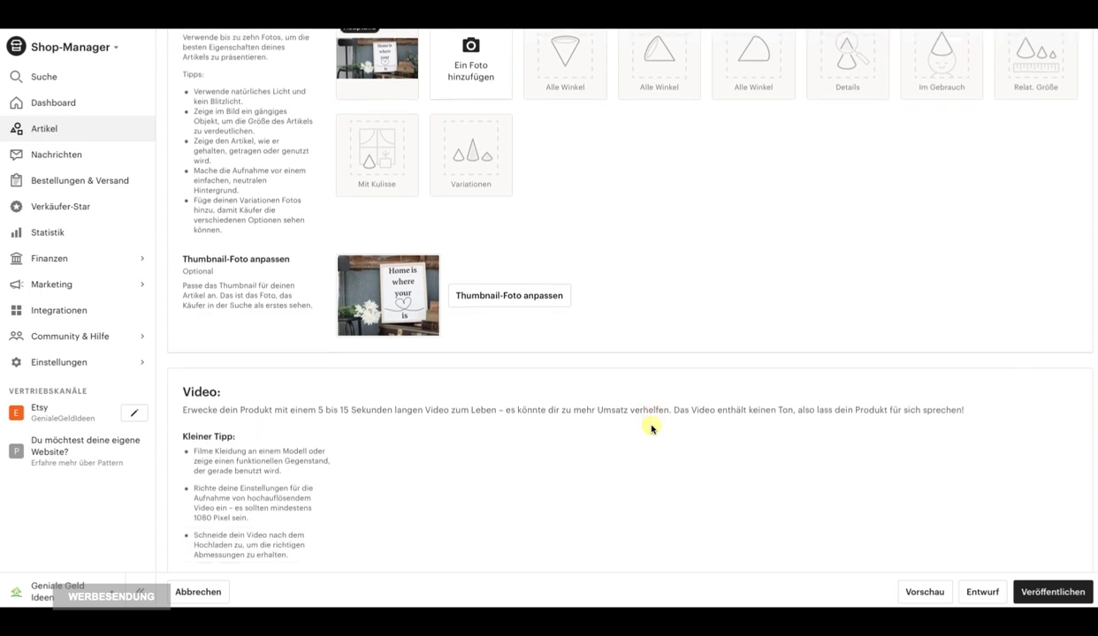
pyautogui.scroll(-3, 651, 428)
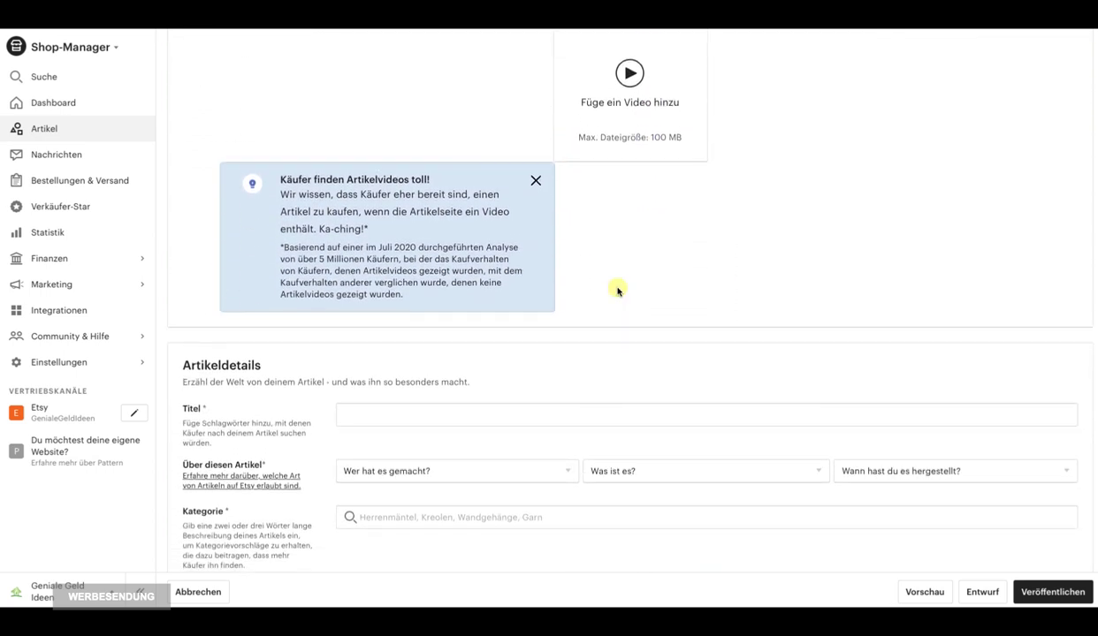
pyautogui.scroll(-2, 622, 302)
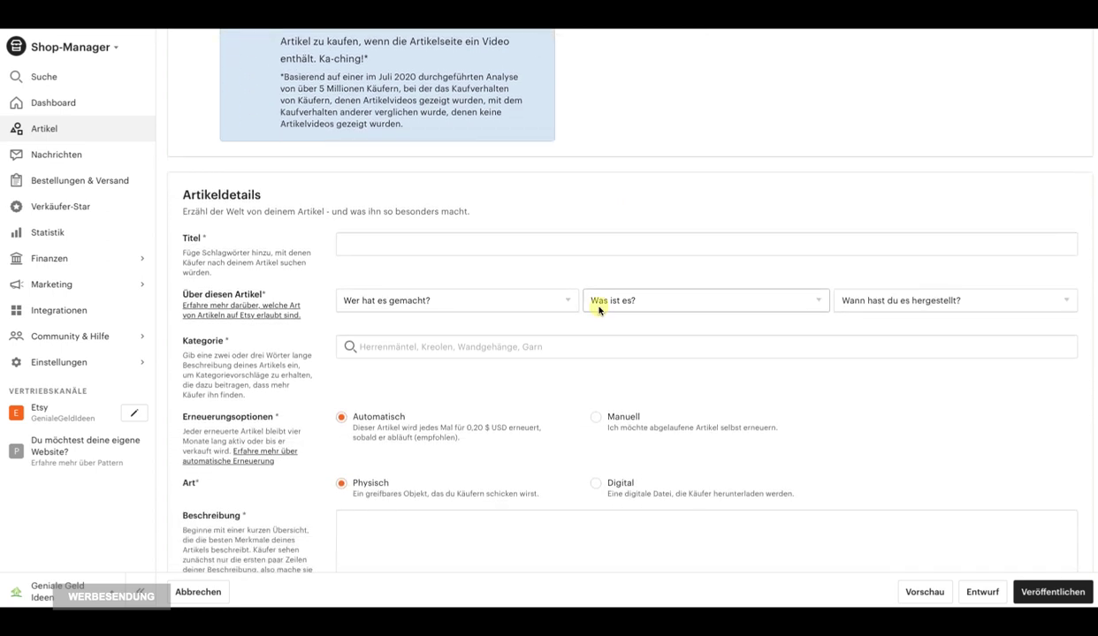
pyautogui.scroll(-1, 373, 242)
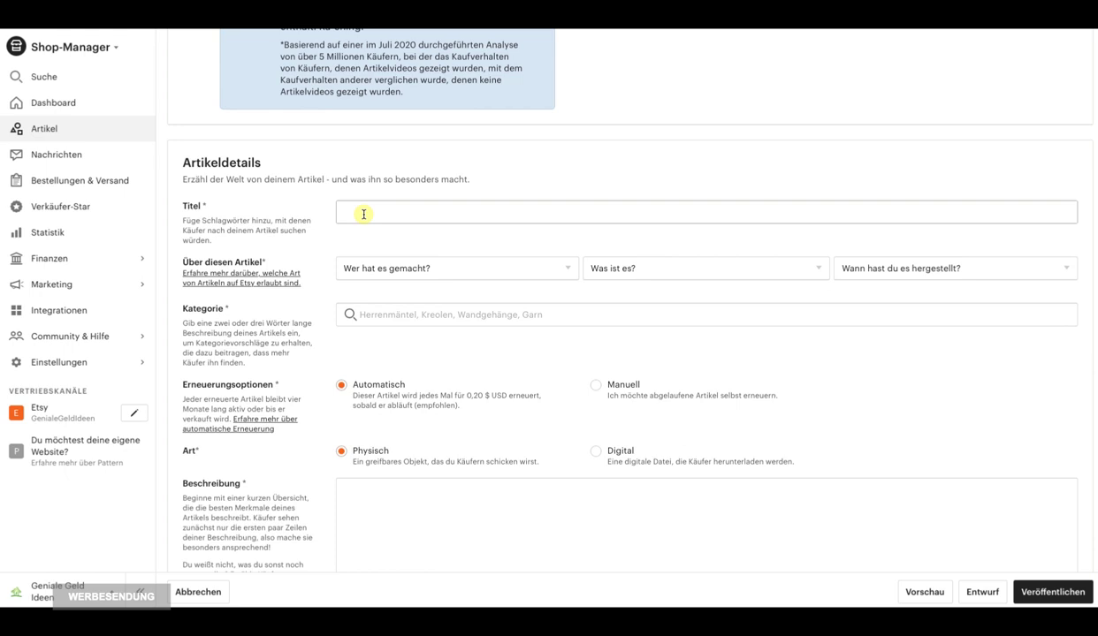
pyautogui.scroll(1, 370, 214)
pyautogui.click(373, 234)
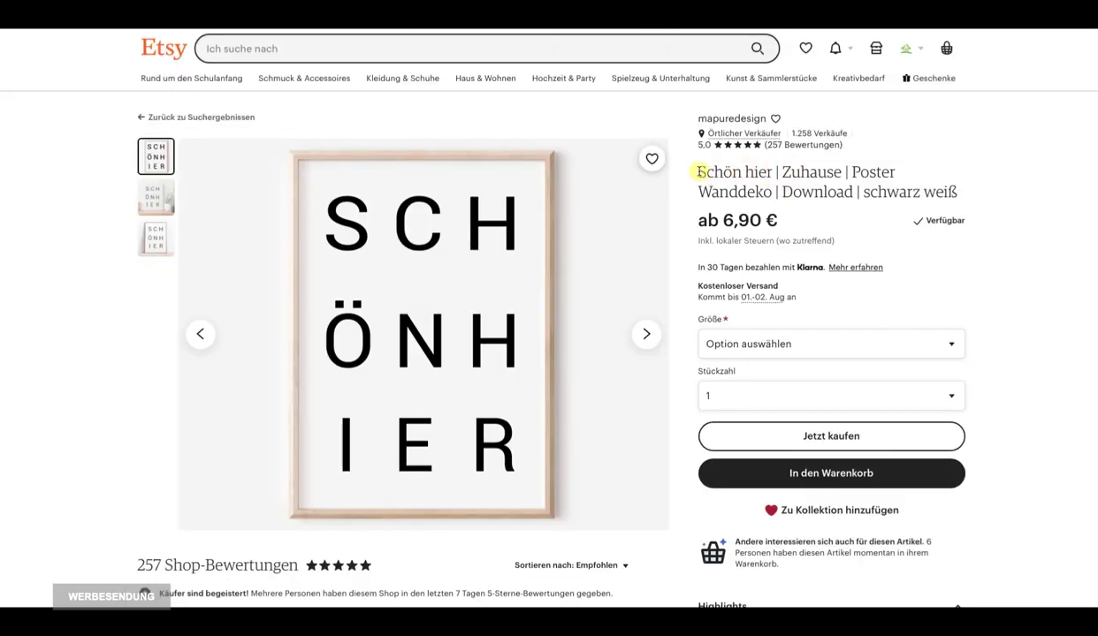
pyautogui.moveTo(700, 171); pyautogui.dragTo(953, 192)
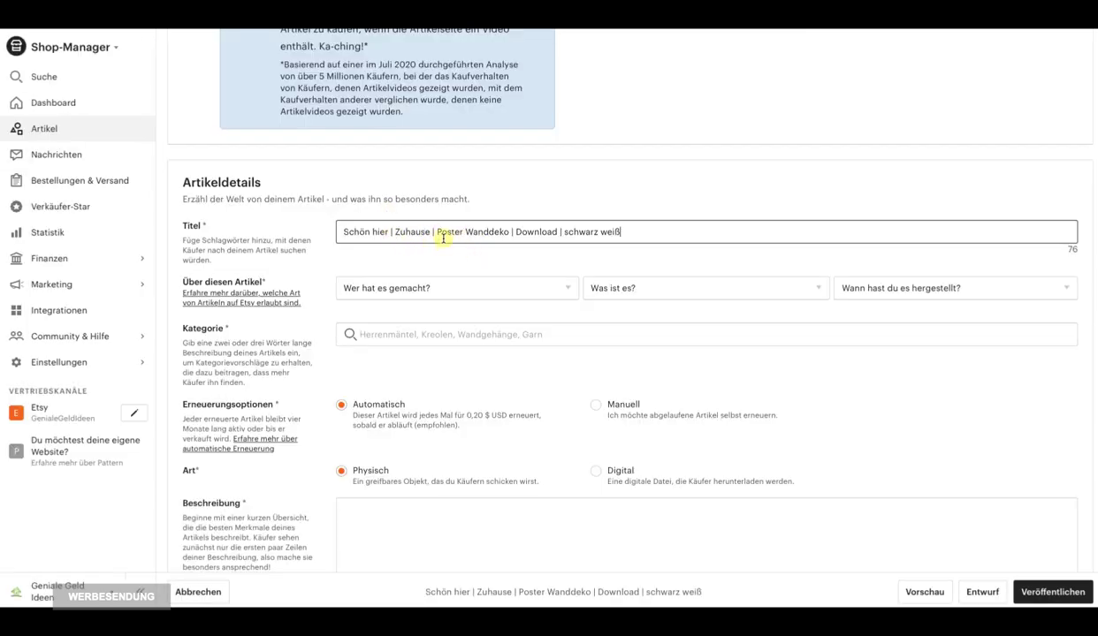
# - Replace "Schön hier" in the item title with "Home is where your heart is"
pyautogui.scroll(10, 444, 246)
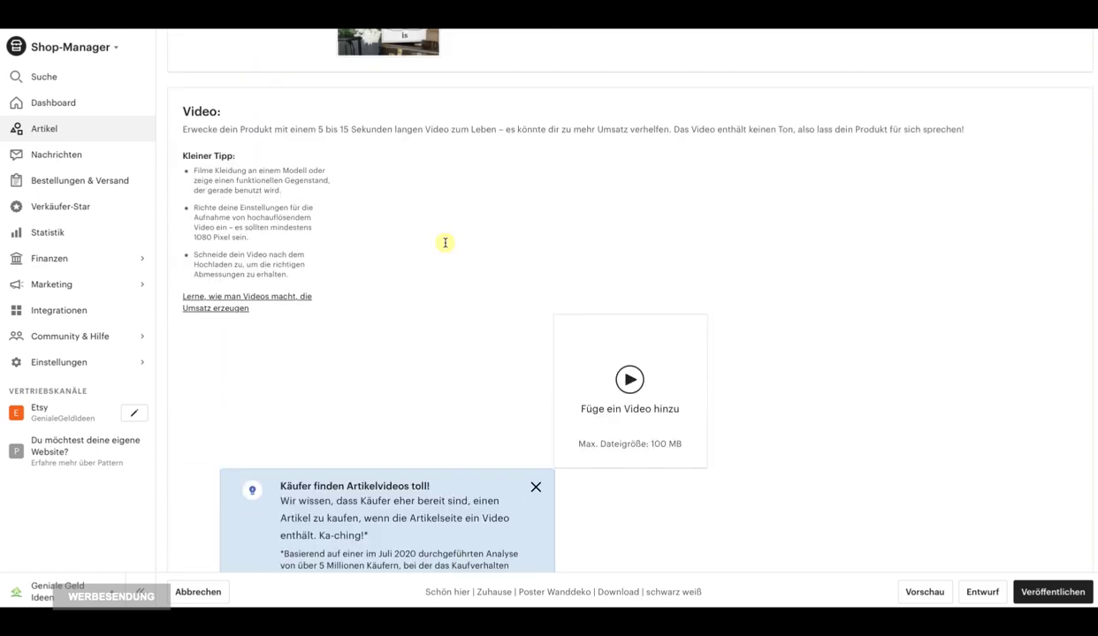
pyautogui.scroll(-10, 445, 243)
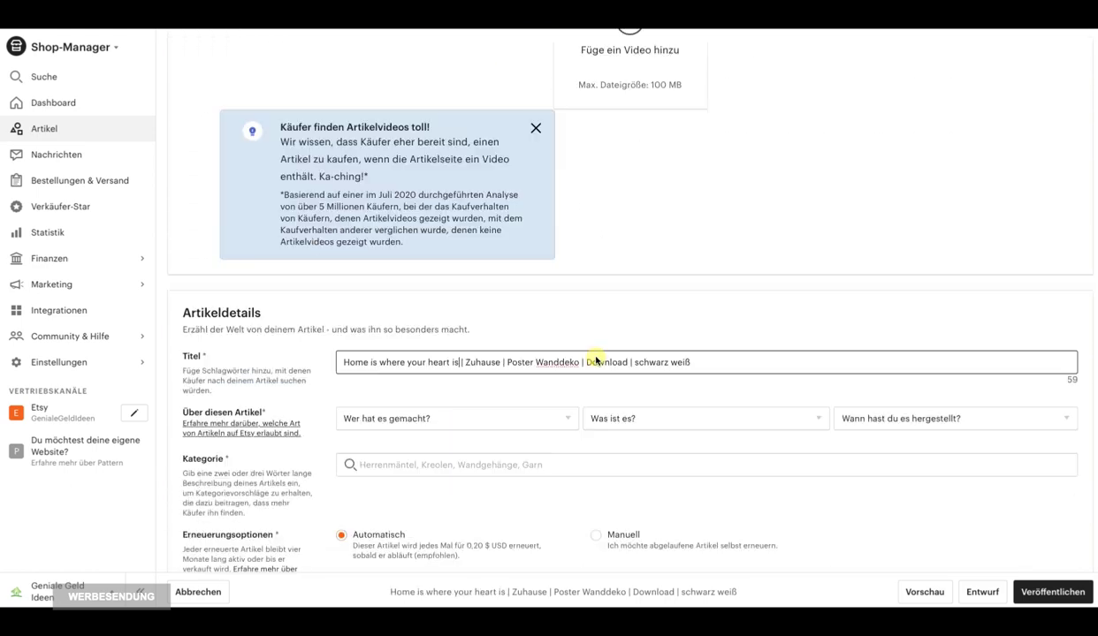
# - Describe the item as made by "Ich war's", being "Ein fertiges Produkt", with production time "Produktion auf Bestellung"
pyautogui.scroll(-1, 584, 354)
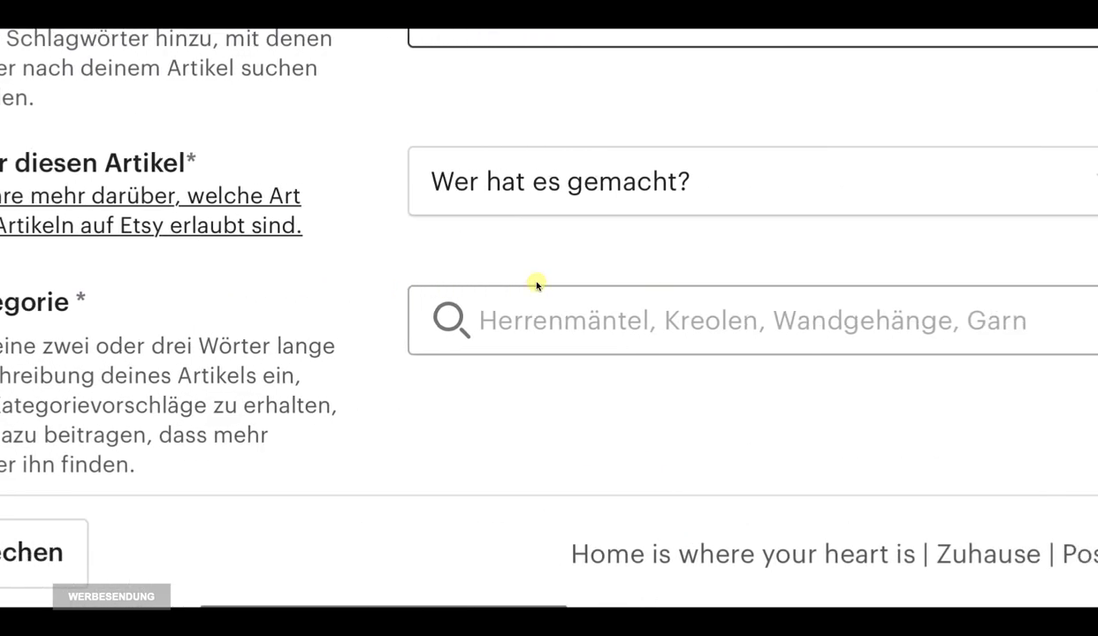
pyautogui.click(978, 177)
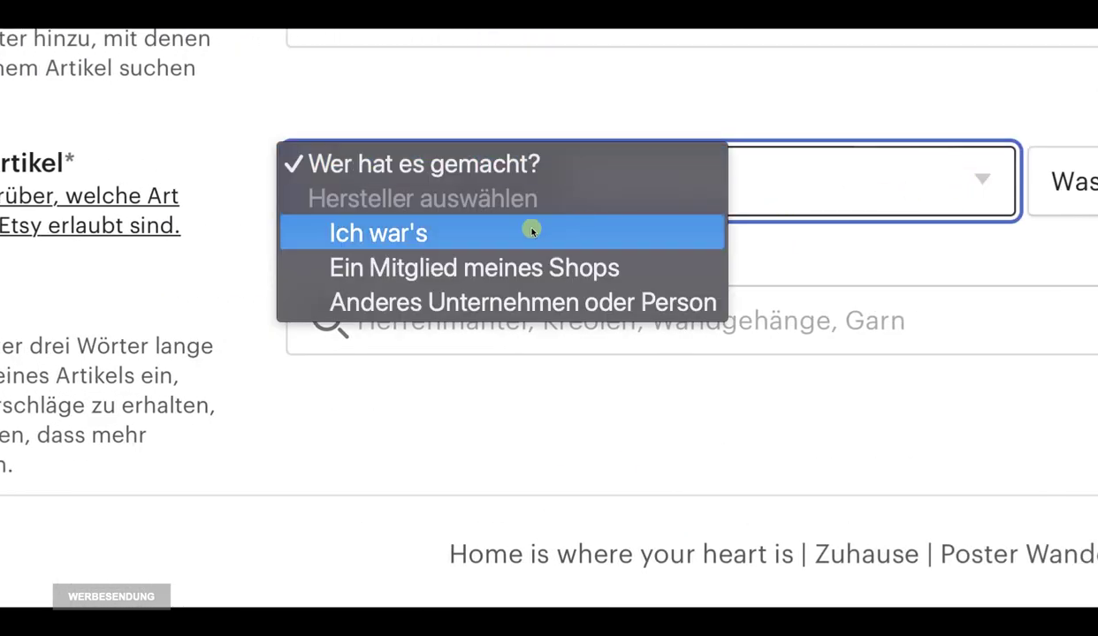
pyautogui.click(478, 233)
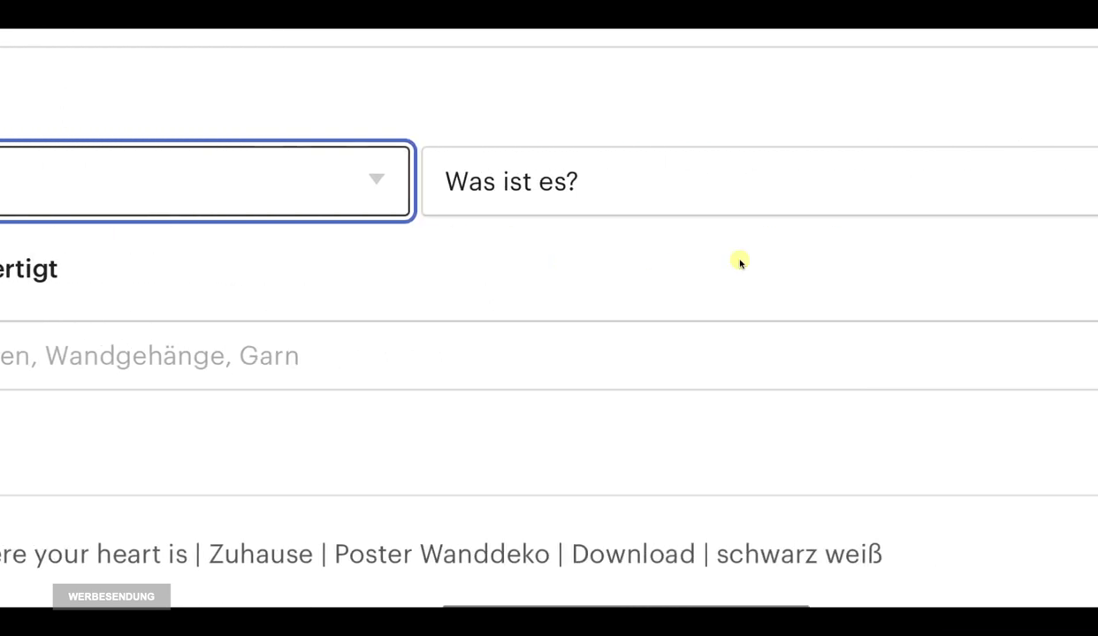
pyautogui.click(722, 182)
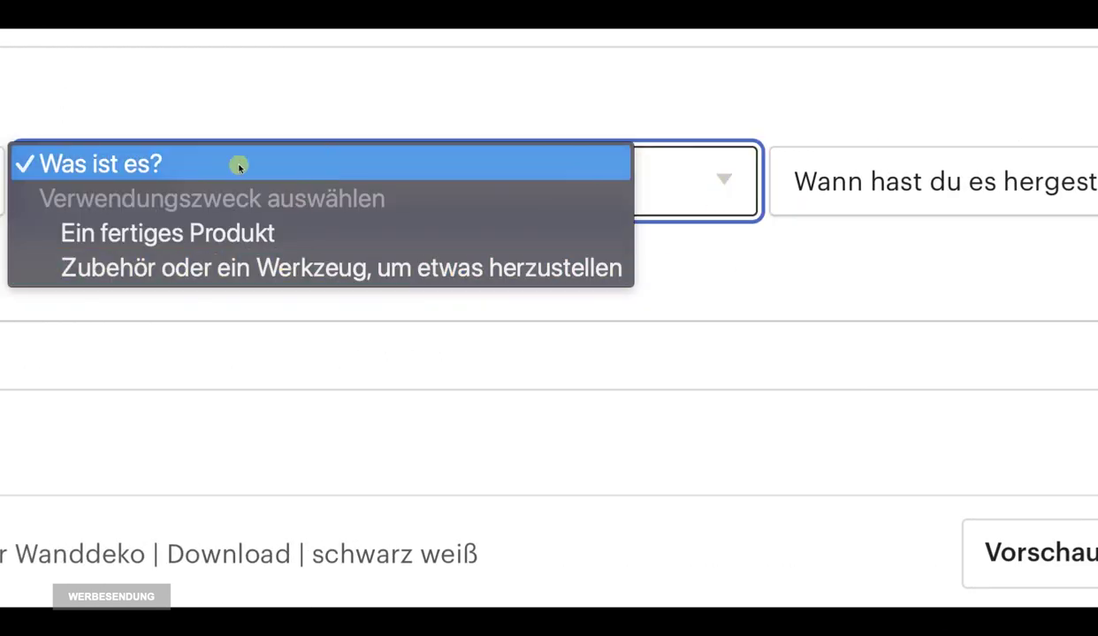
pyautogui.click(220, 234)
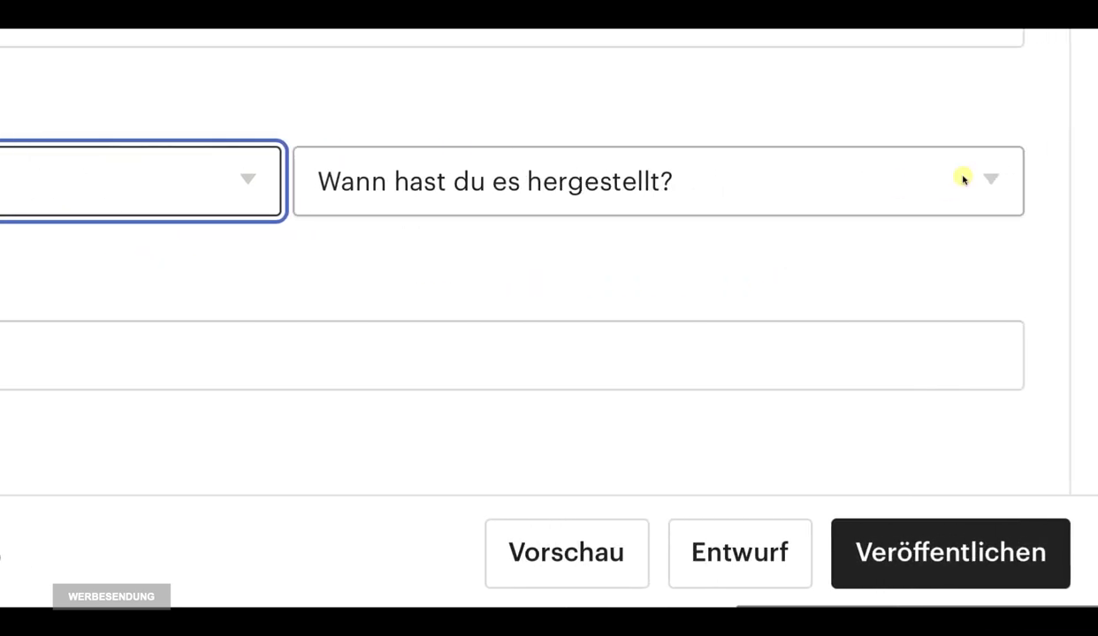
pyautogui.click(972, 180)
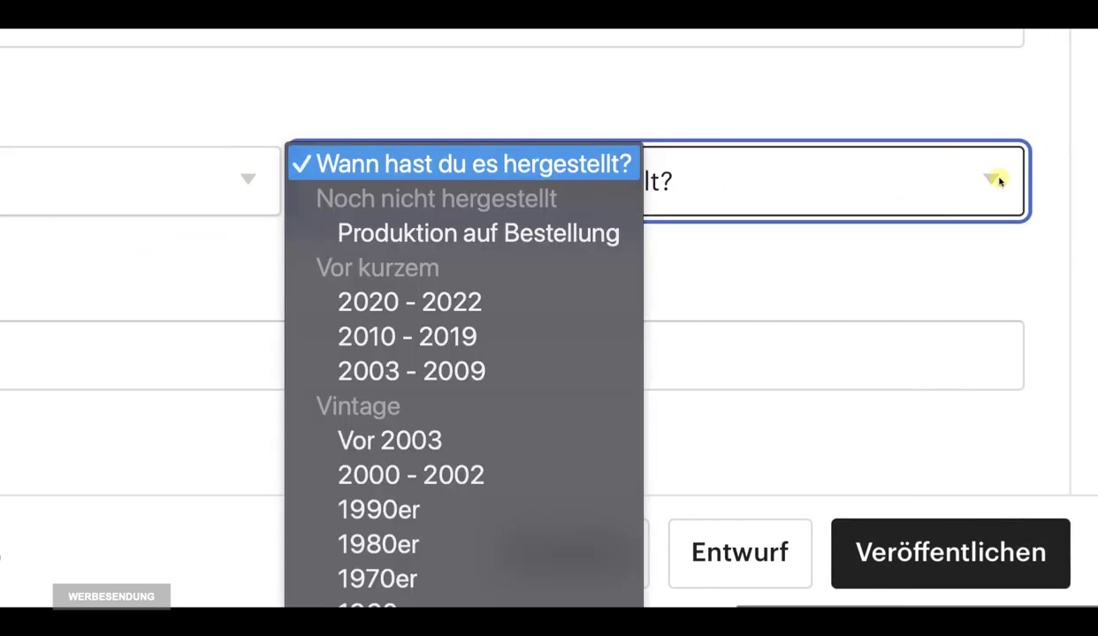
pyautogui.click(487, 231)
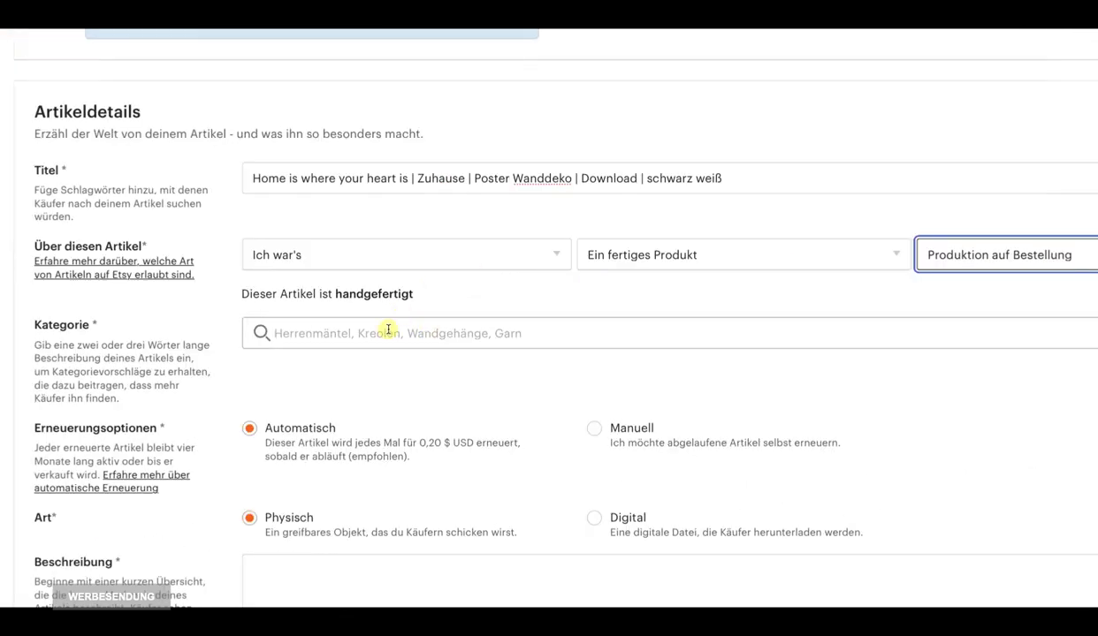
# - Search the item categories for "download" and assign the category "Digitaldrucke"
pyautogui.click(387, 333)
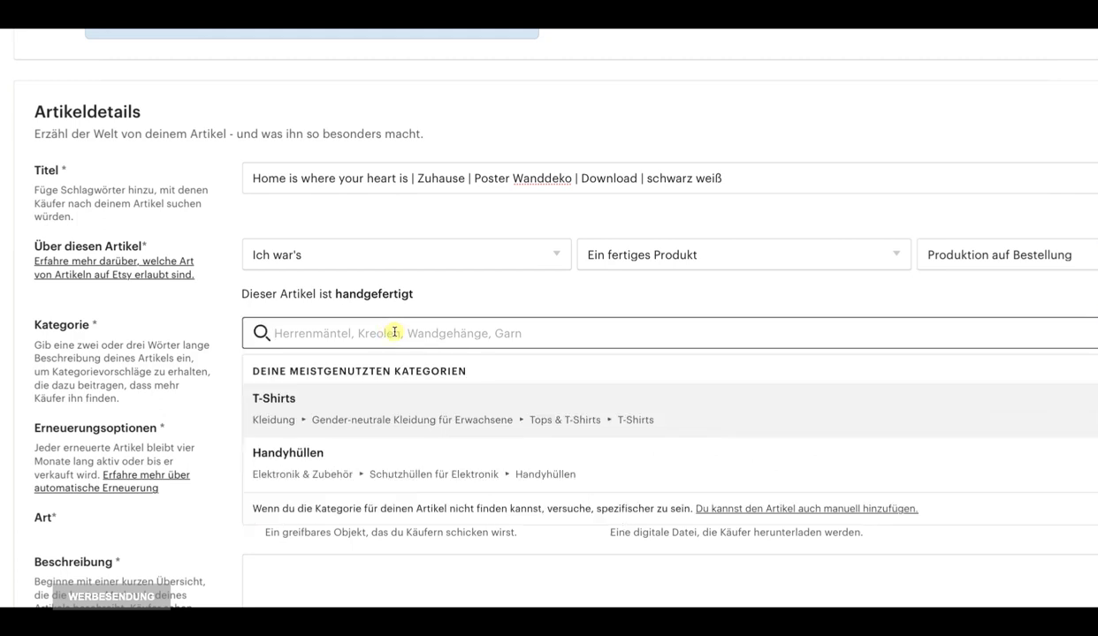
pyautogui.write('download')
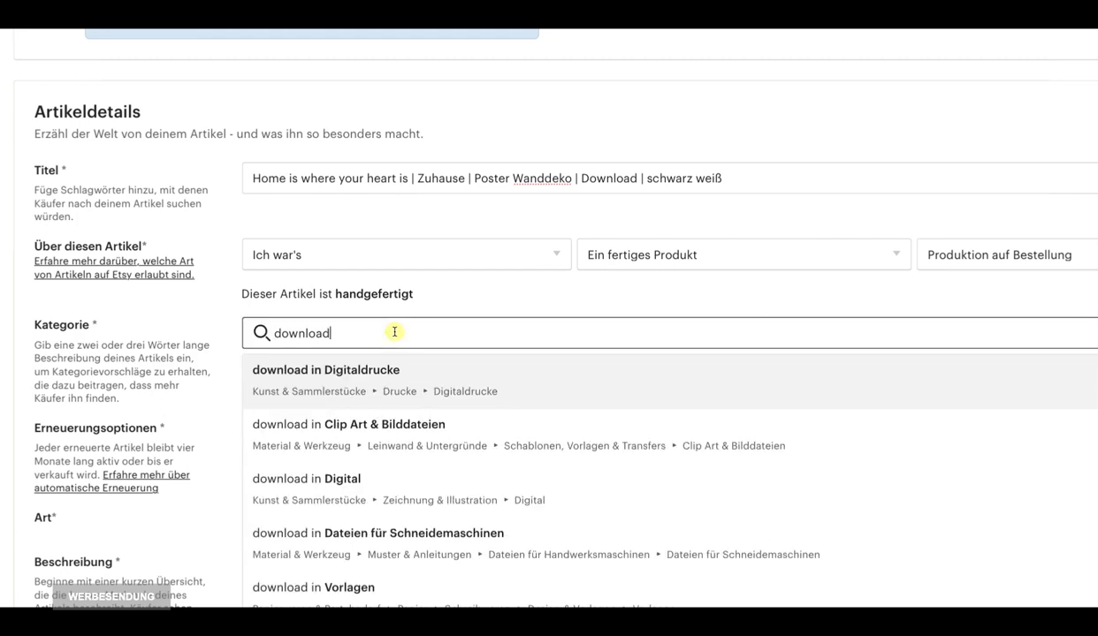
pyautogui.click(321, 373)
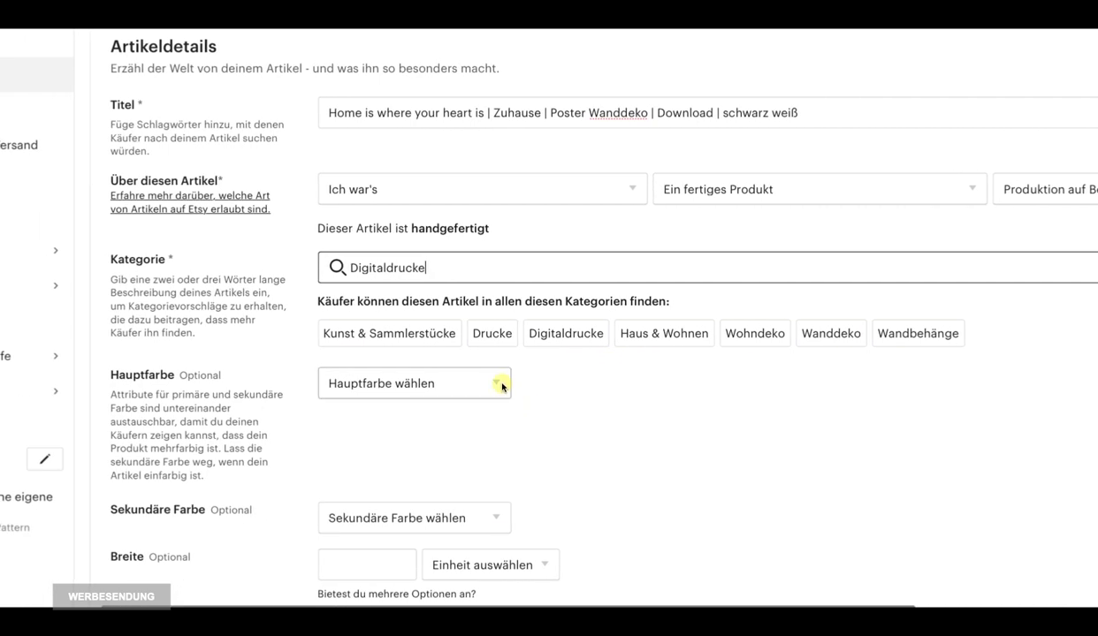
# - Set the item's primary colour to "Weiß" and its secondary colour to "Schwarz"
pyautogui.click(501, 387)
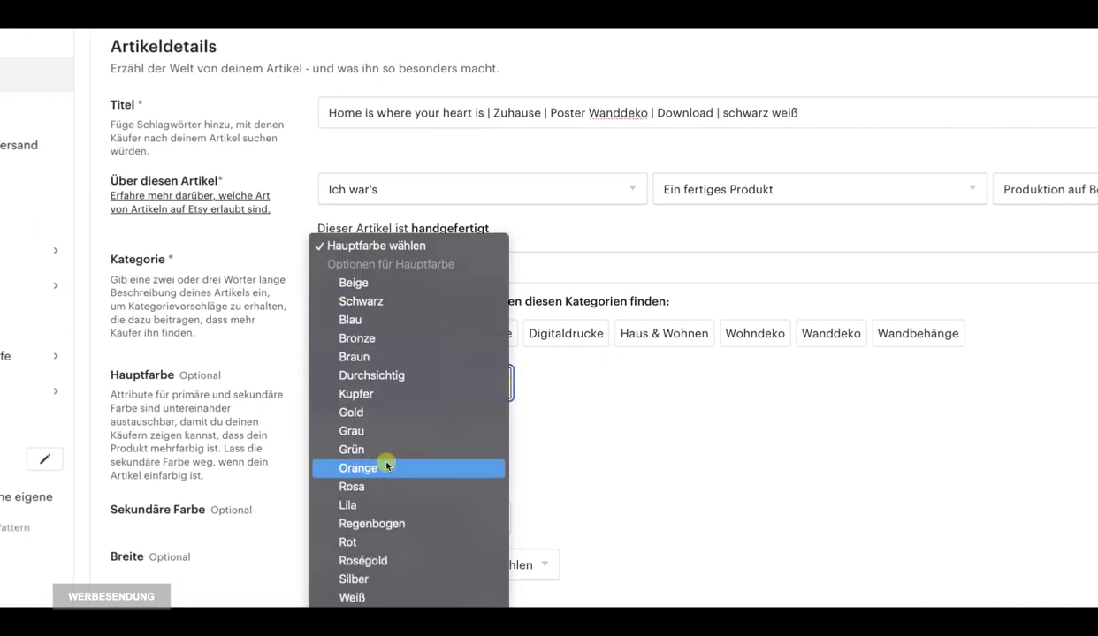
pyautogui.scroll(-2, 387, 466)
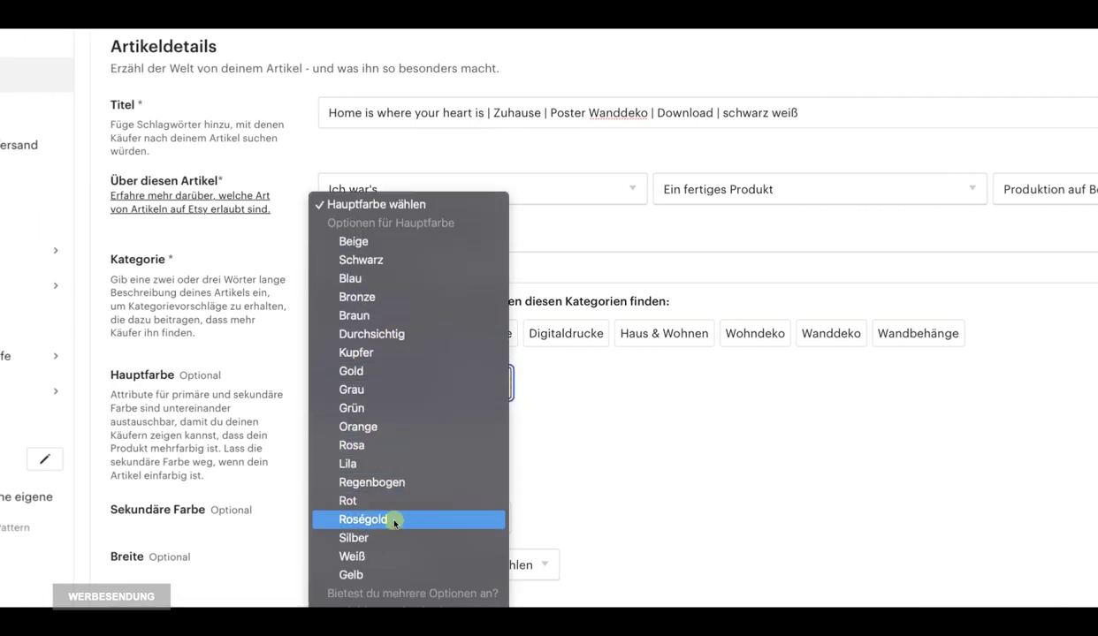
pyautogui.click(374, 556)
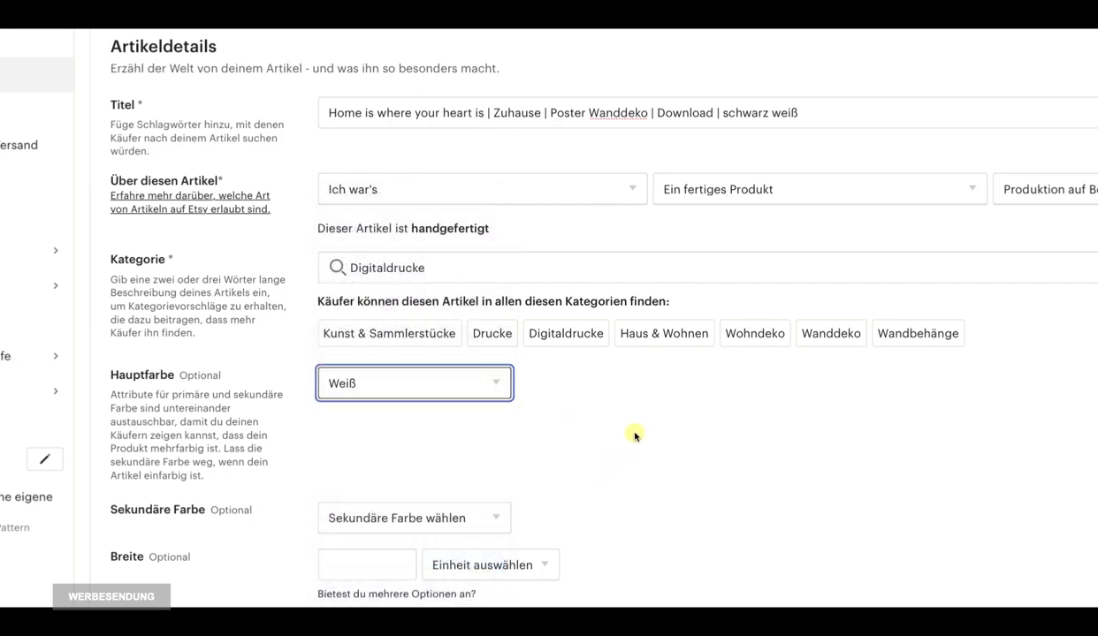
pyautogui.scroll(-2, 610, 456)
pyautogui.click(481, 423)
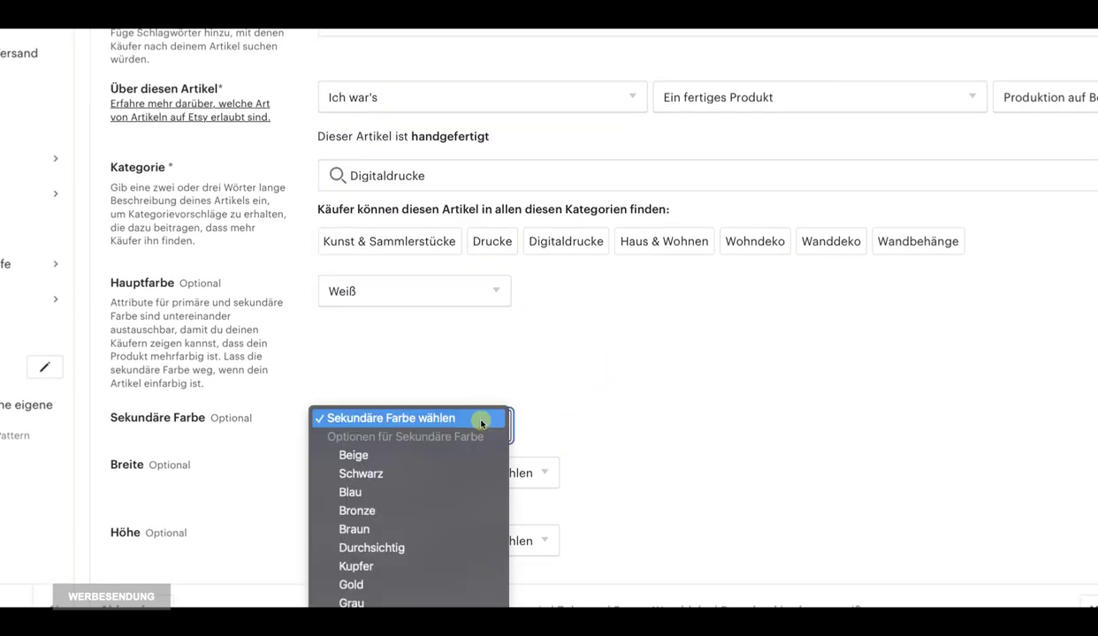
pyautogui.click(371, 473)
# - Set the item's orientation to "Vertikal" and its type to "Digital"
pyautogui.scroll(-7, 698, 371)
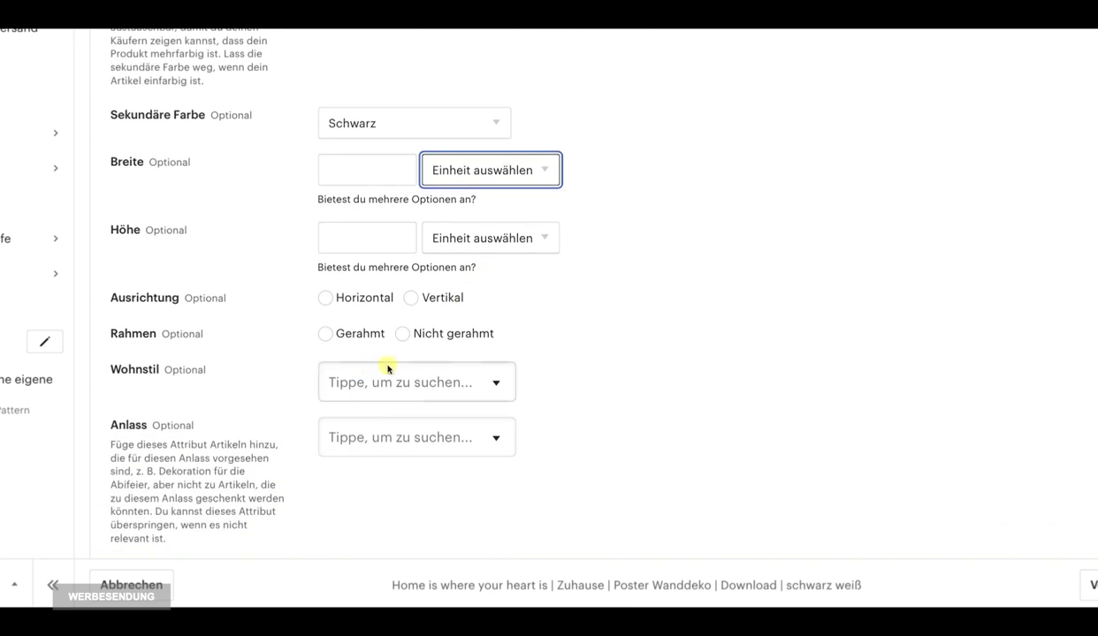
pyautogui.click(411, 297)
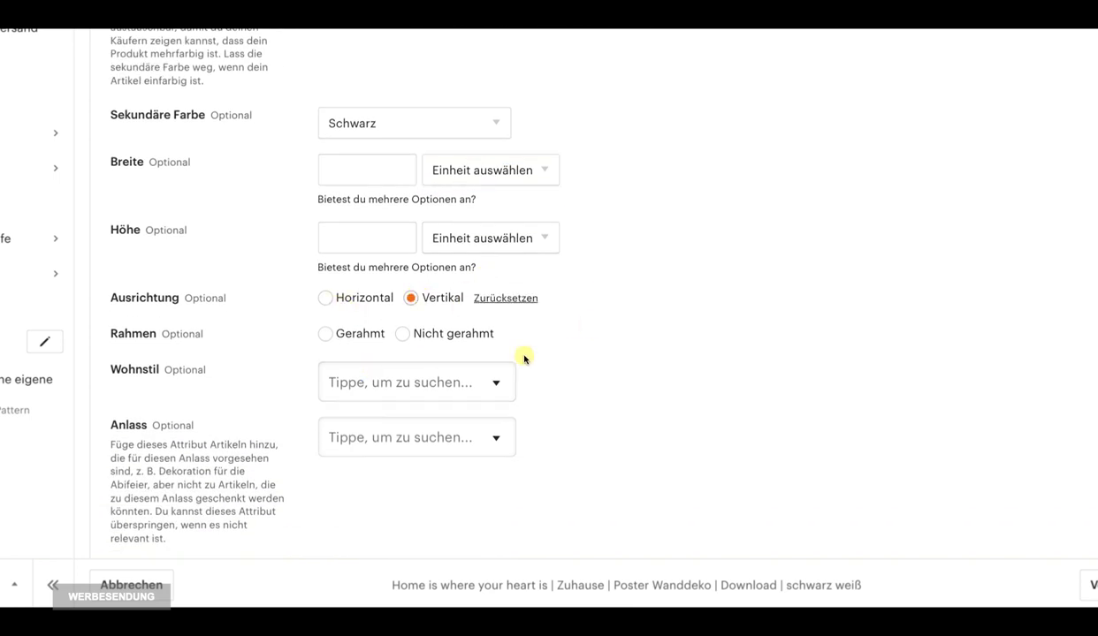
pyautogui.scroll(-10, 723, 387)
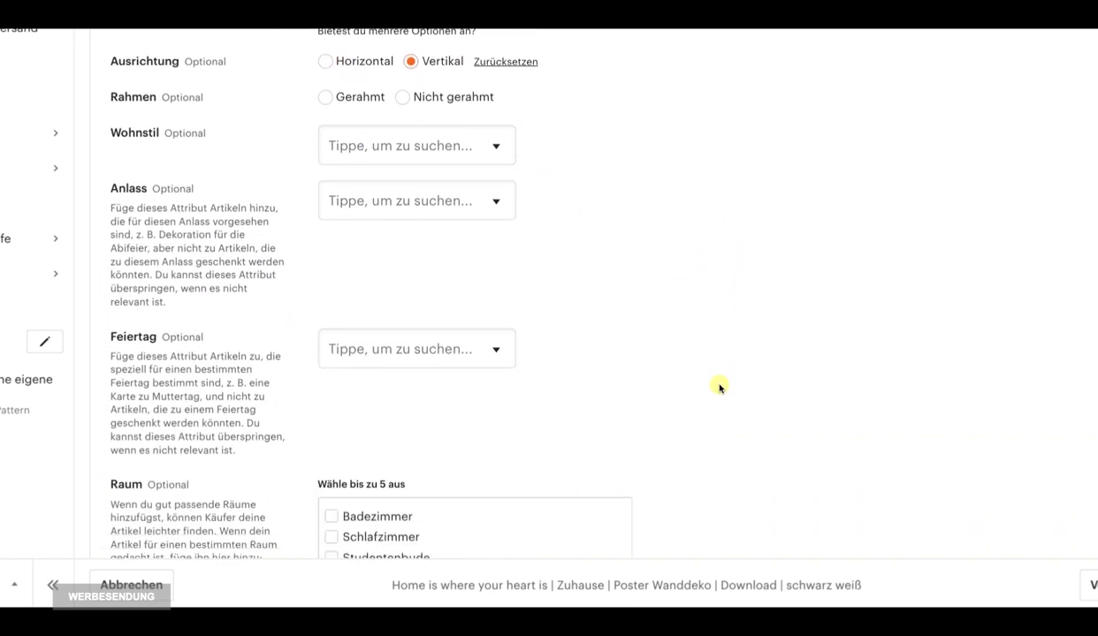
pyautogui.scroll(-5, 720, 387)
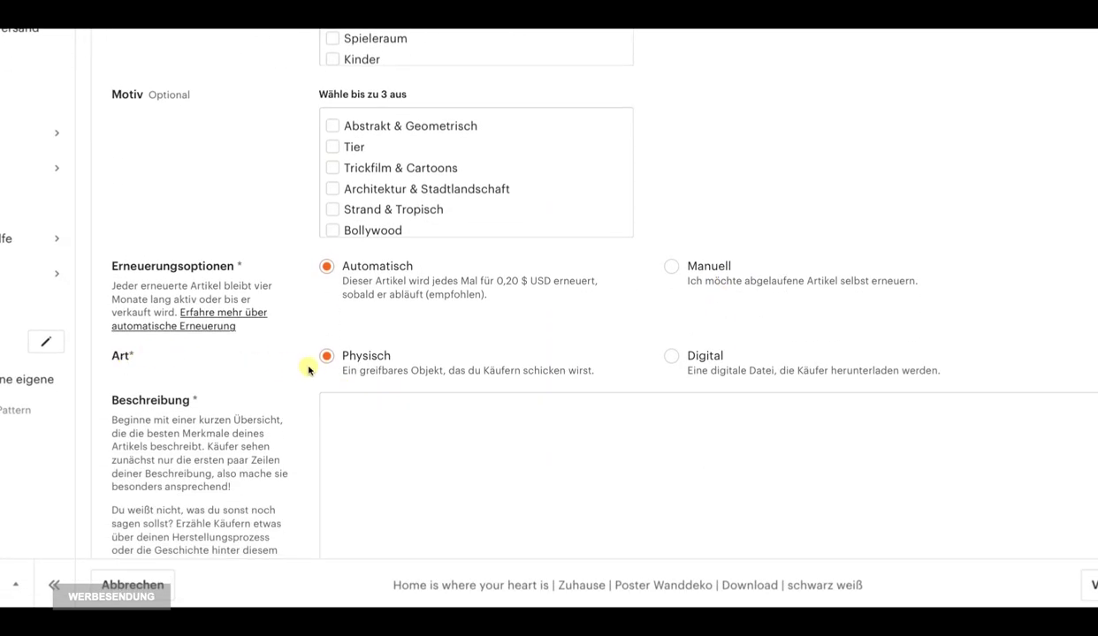
pyautogui.click(659, 361)
pyautogui.scroll(-1, 663, 360)
pyautogui.click(665, 360)
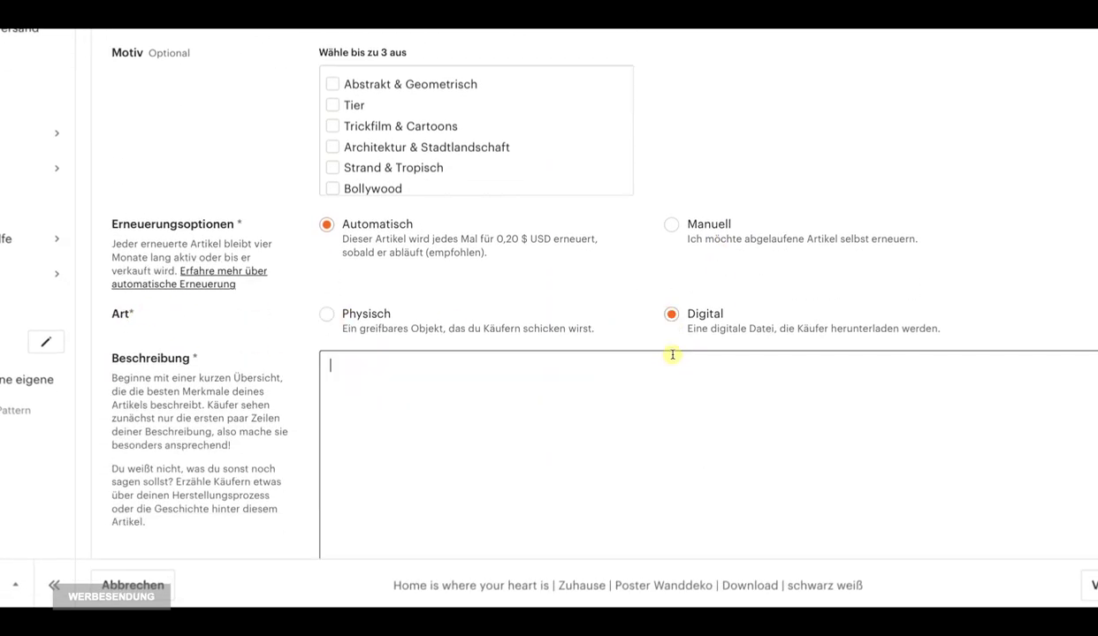
# - Expand the full description of mapuredesign's "Schön hier" listing and reuse its motif and housewarming-gift sentences as the new item's description
pyautogui.scroll(-2, 670, 370)
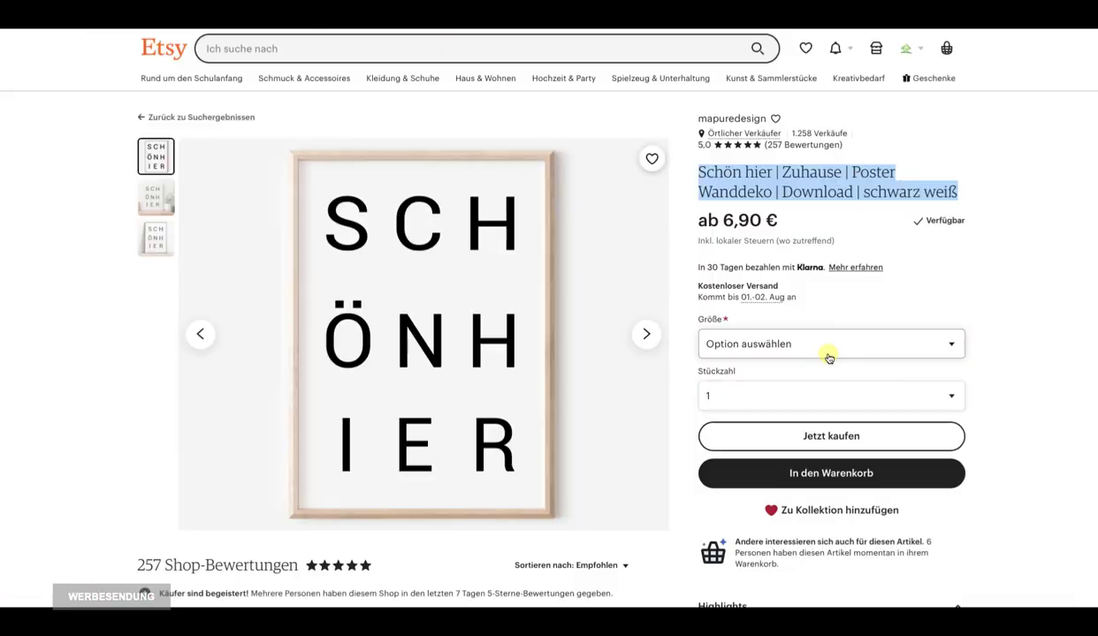
pyautogui.scroll(-3, 953, 358)
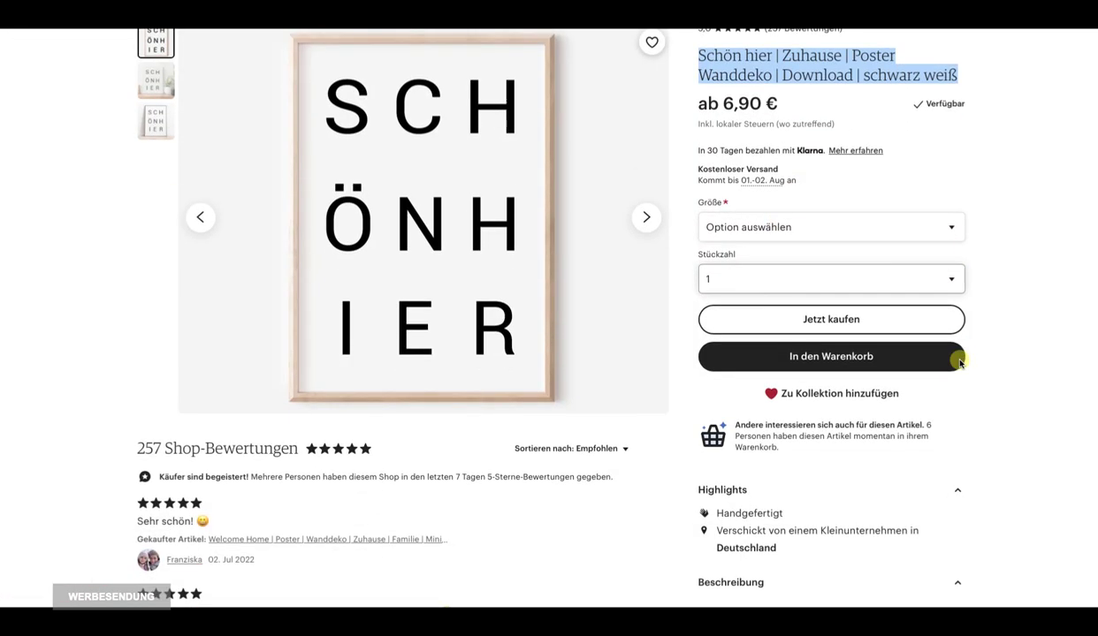
pyautogui.scroll(-1, 959, 364)
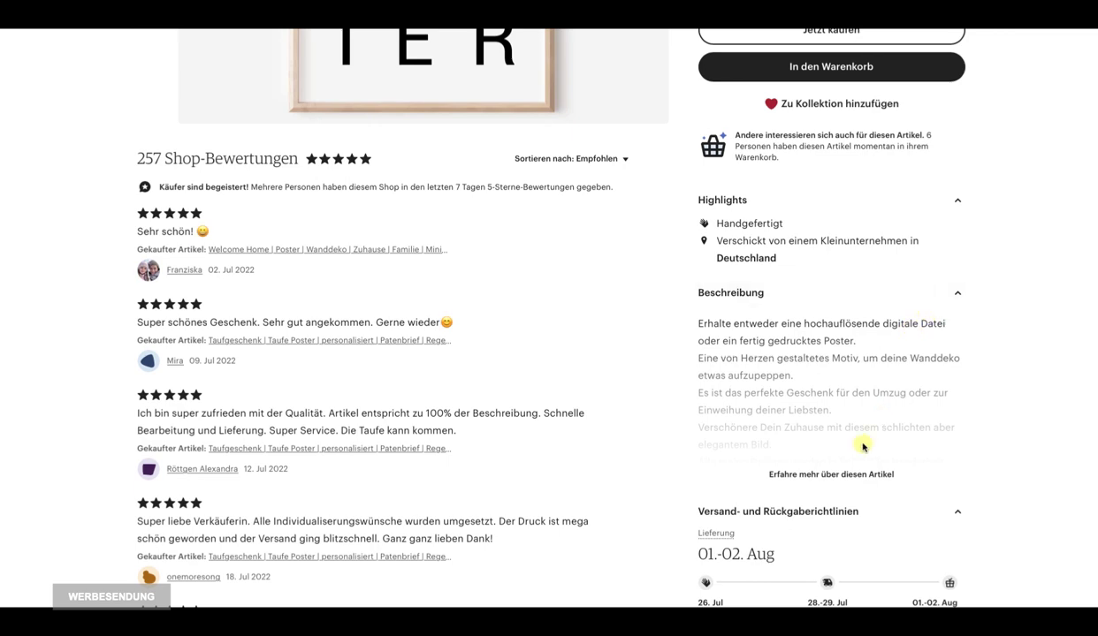
pyautogui.click(816, 475)
pyautogui.scroll(-3, 821, 261)
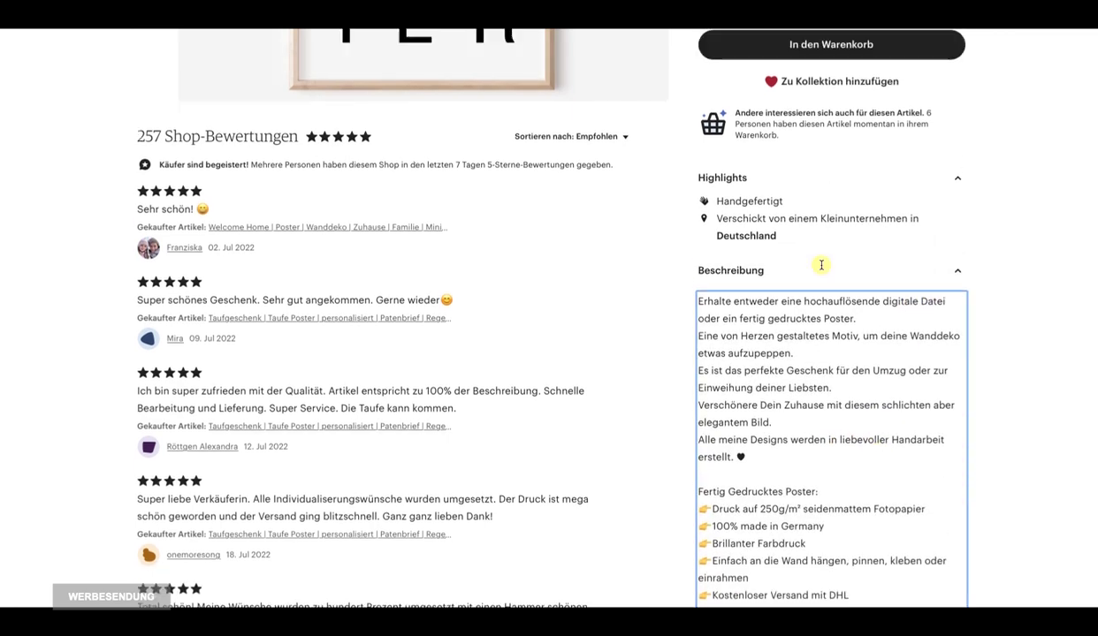
pyautogui.scroll(-3, 878, 276)
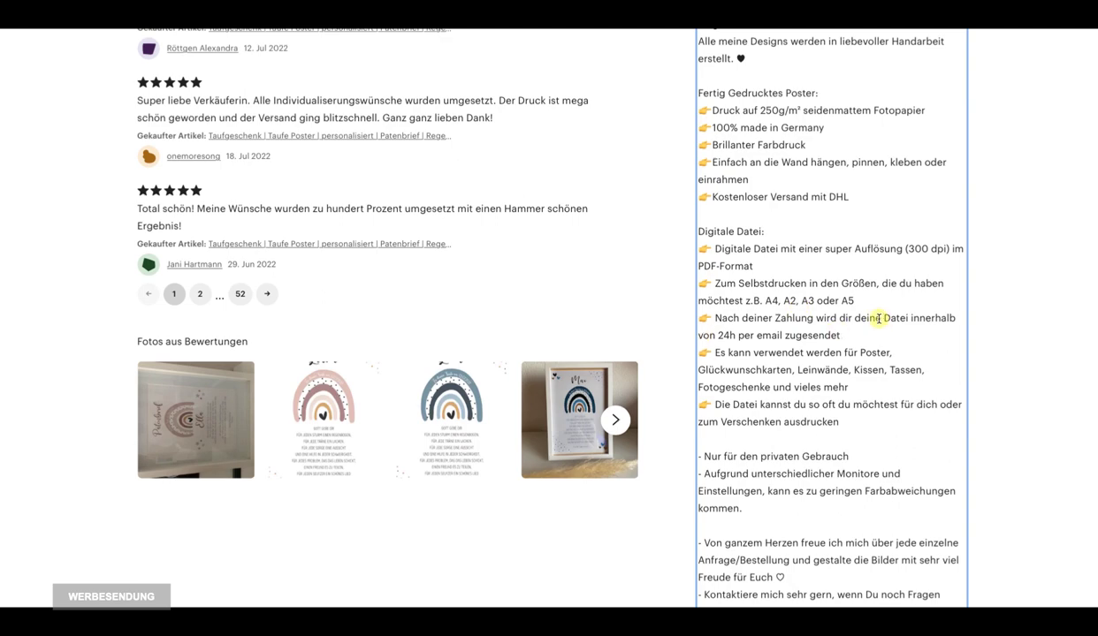
pyautogui.scroll(-2, 879, 318)
pyautogui.scroll(5, 875, 318)
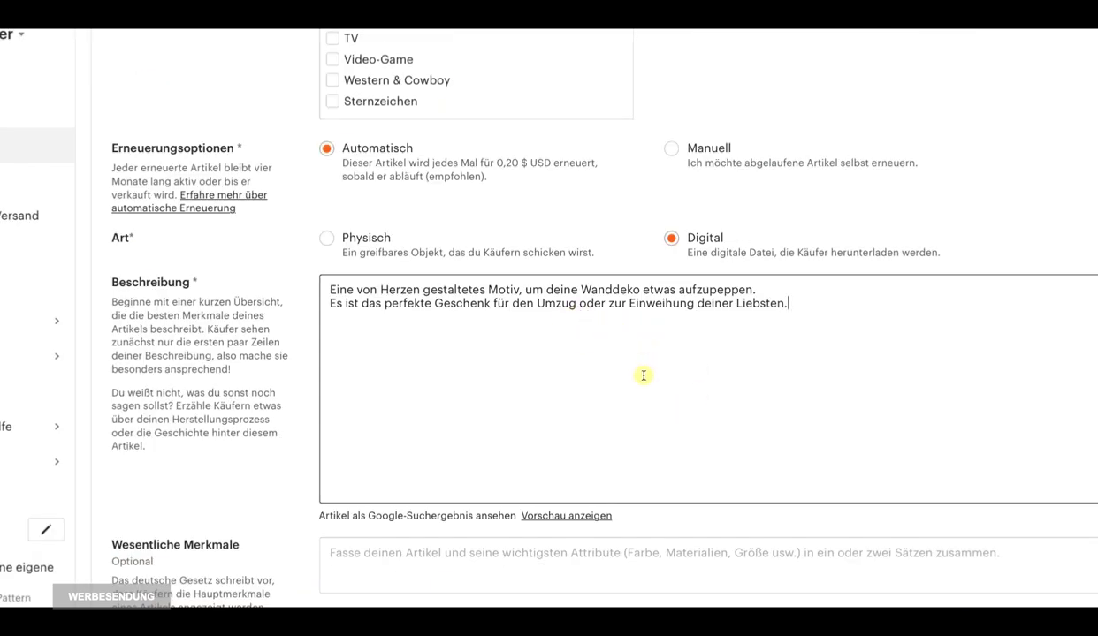
# - Set the new item's price to 5,99 €
pyautogui.scroll(-5, 643, 376)
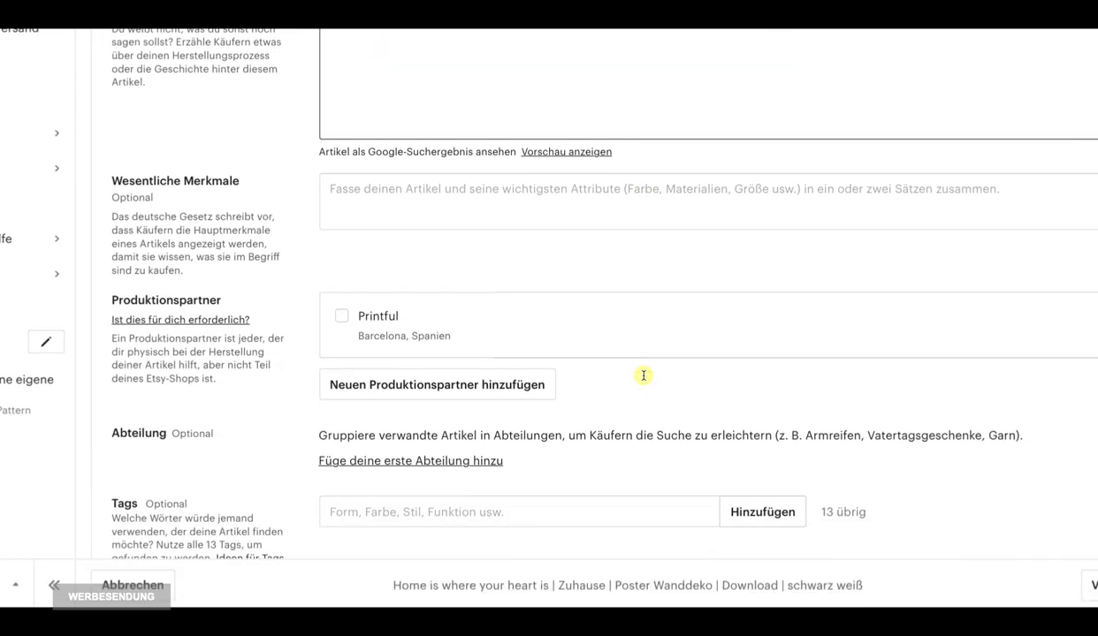
pyautogui.scroll(-7, 644, 376)
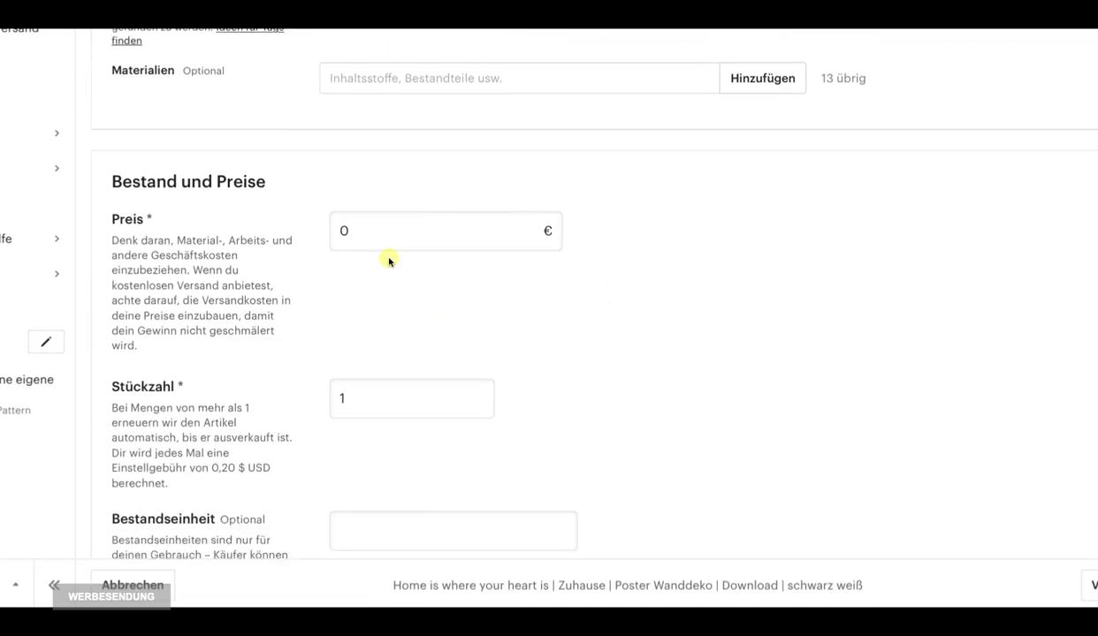
pyautogui.click(372, 237)
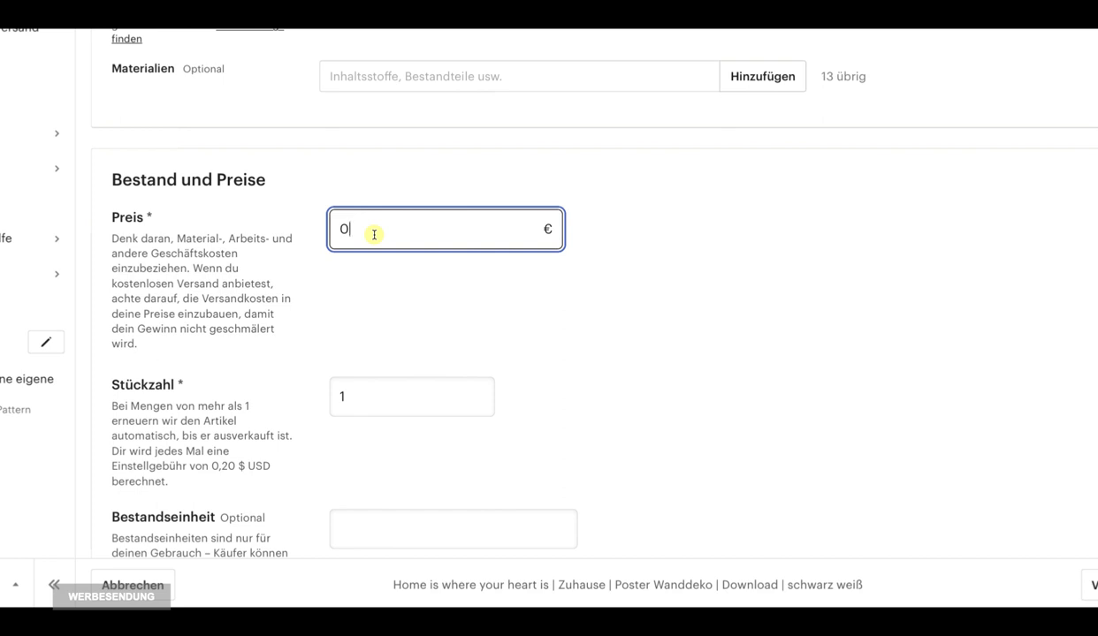
pyautogui.press('BackSpace')
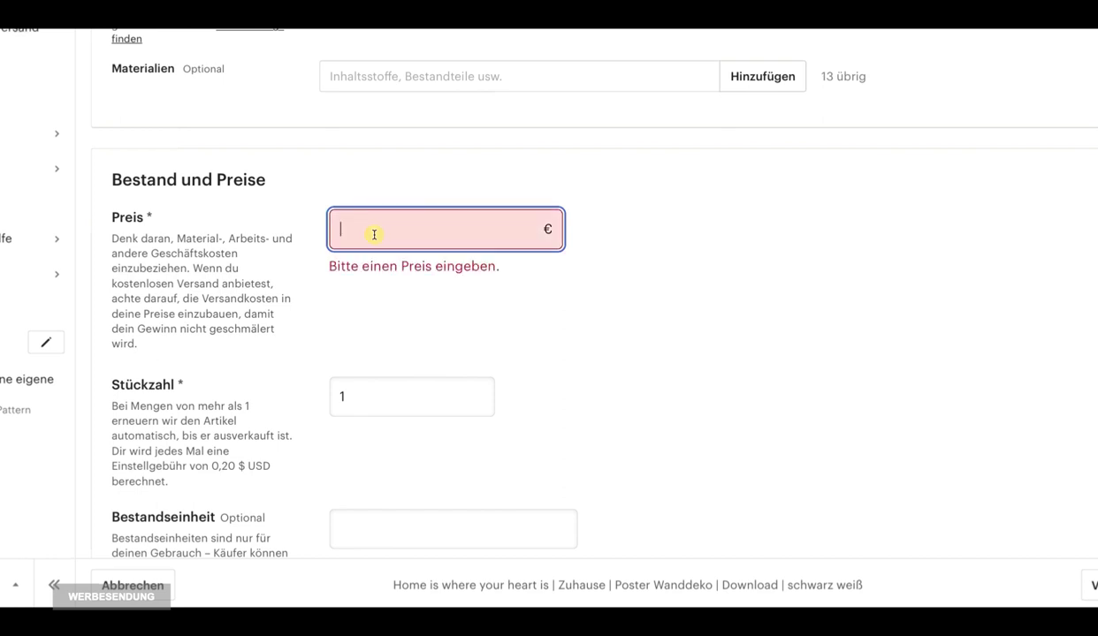
pyautogui.write('5,99')
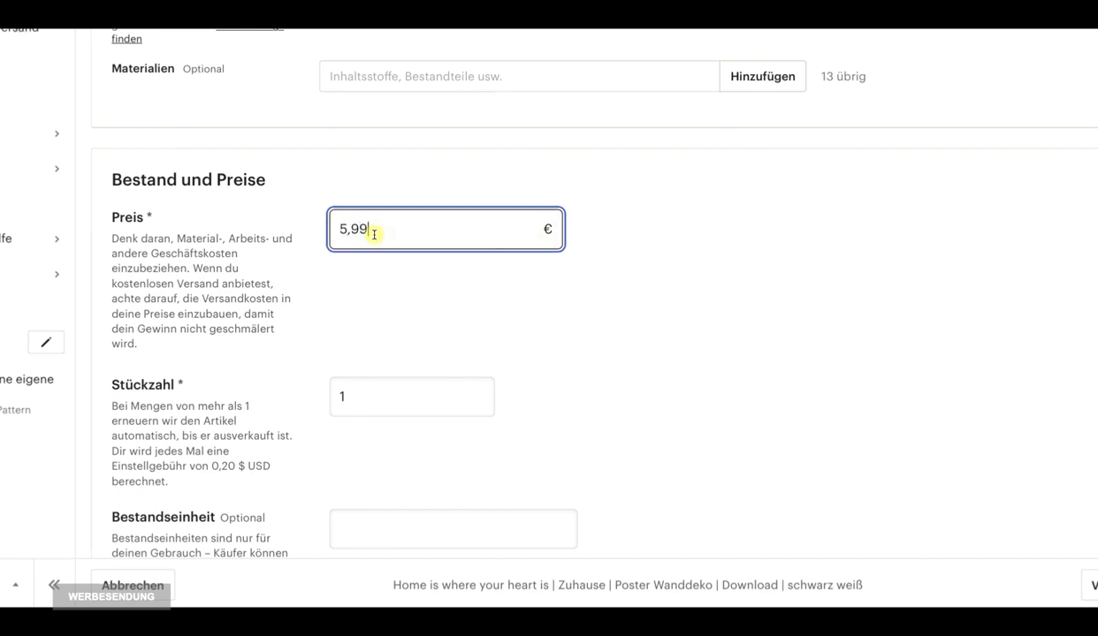
# - Set the item's stock quantity to 999 and highlight the listing fee in the quantity note
pyautogui.click(495, 307)
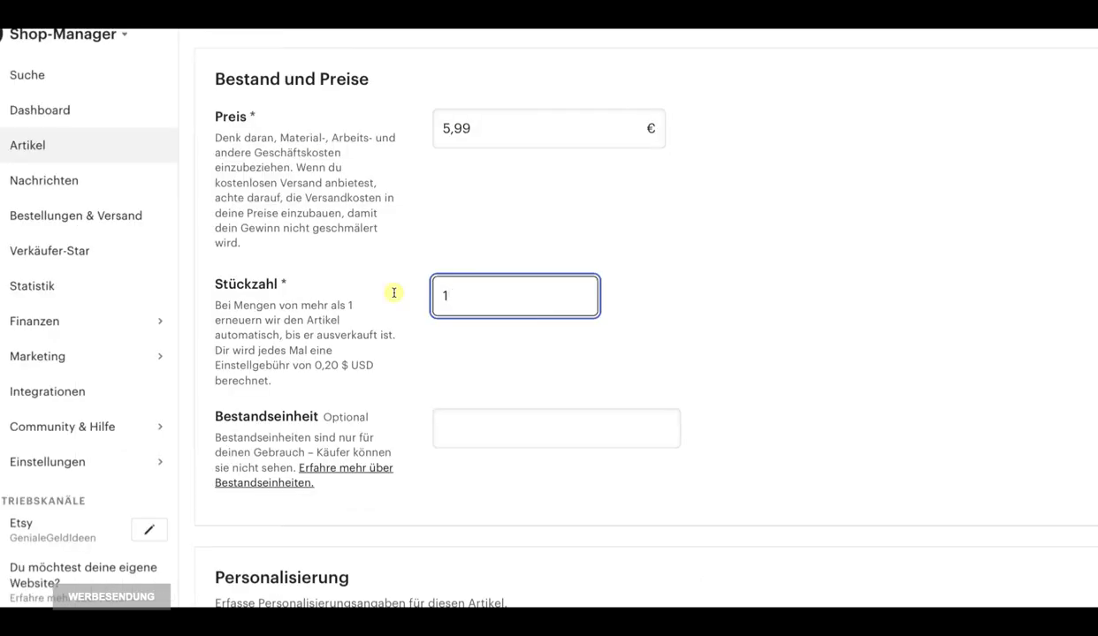
pyautogui.press('BackSpace')
pyautogui.write('999')
pyautogui.click(459, 355)
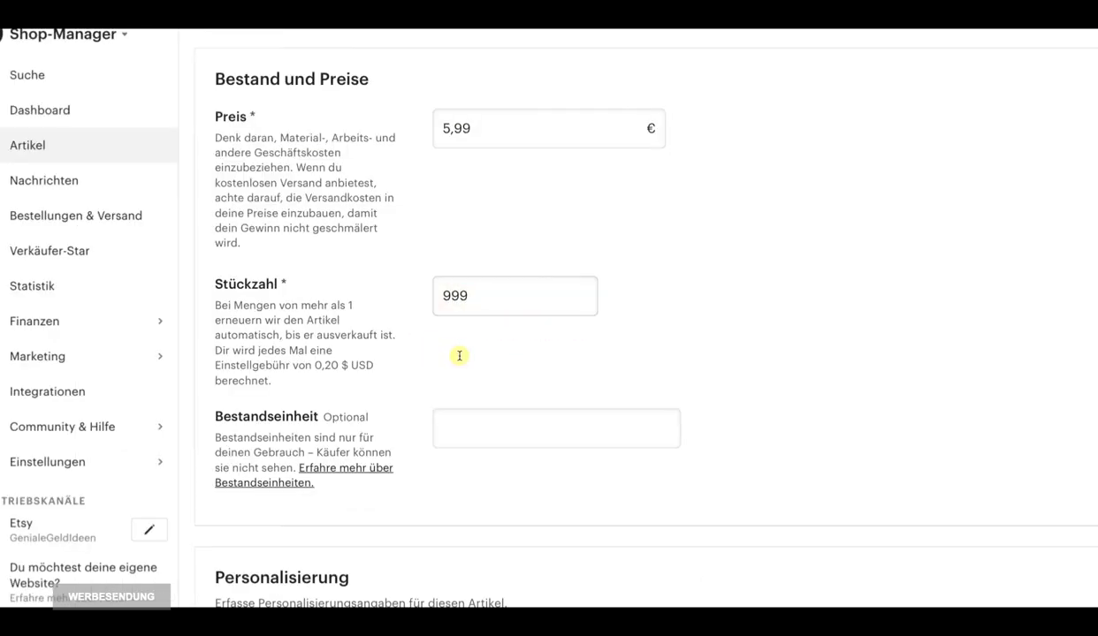
pyautogui.click(450, 291)
pyautogui.click(499, 329)
pyautogui.moveTo(315, 366); pyautogui.dragTo(366, 365)
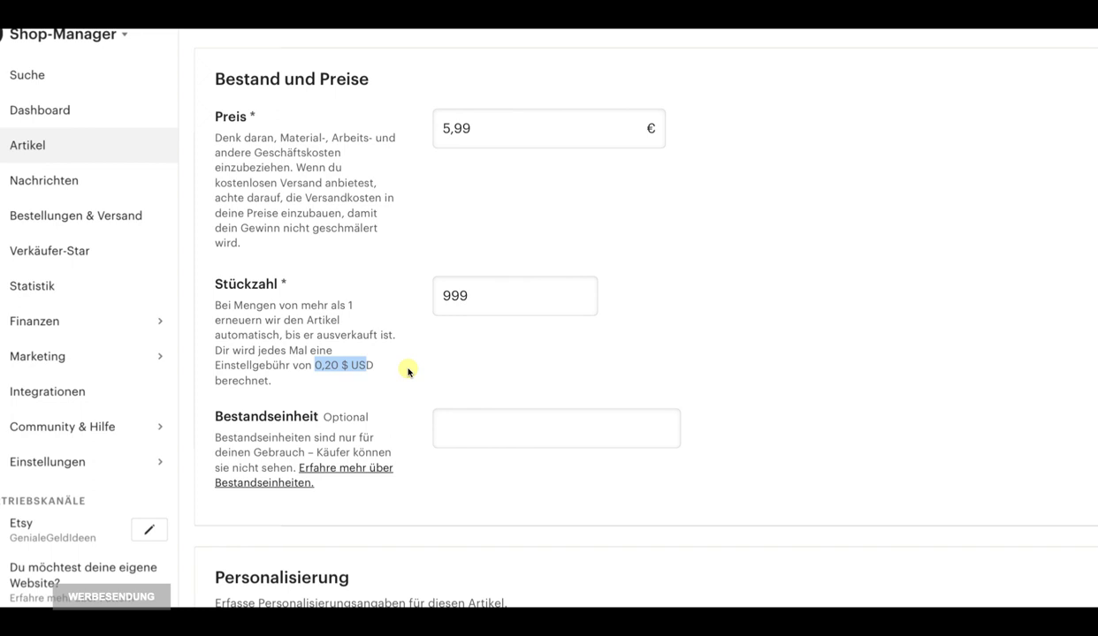
# - Return to the item details and choose "2020 - 2022" as the time the product was made
pyautogui.scroll(-2, 743, 375)
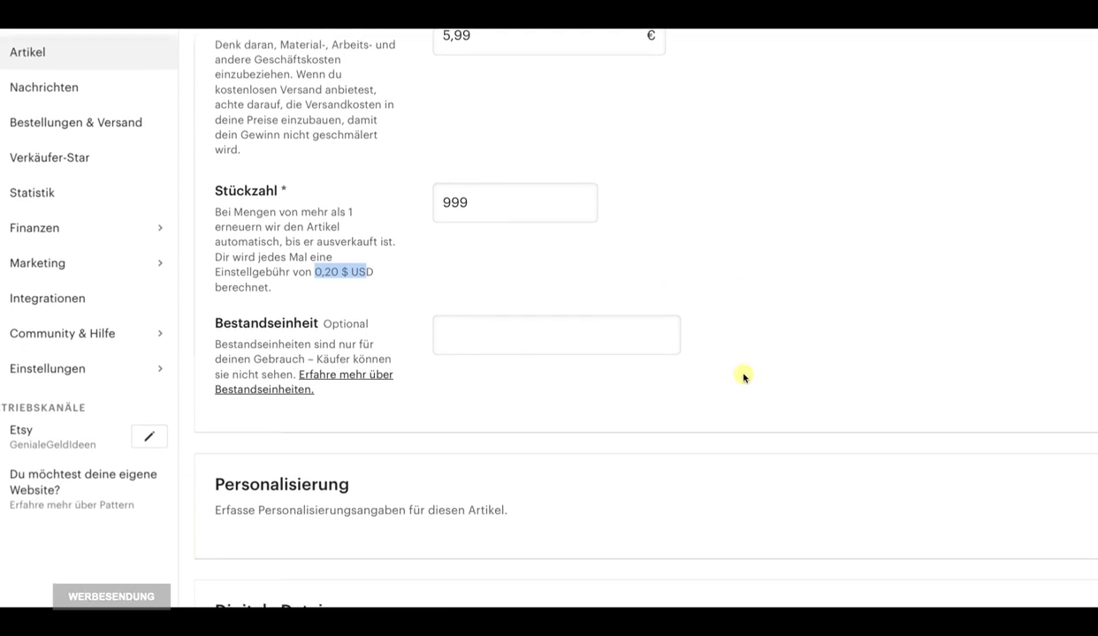
pyautogui.scroll(3, 743, 378)
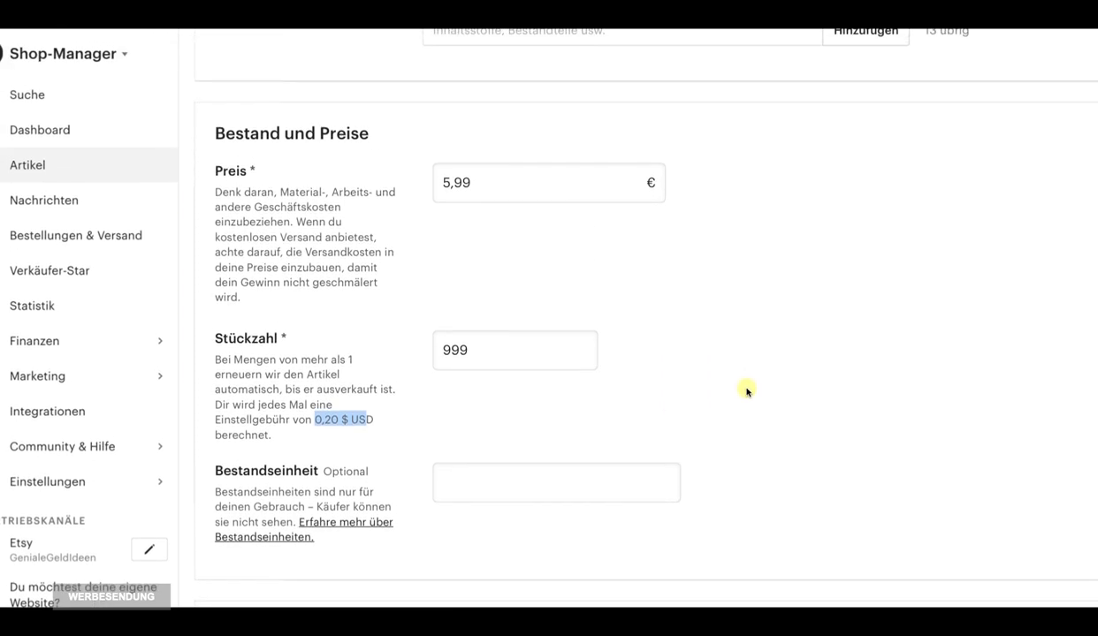
pyautogui.scroll(-4, 747, 392)
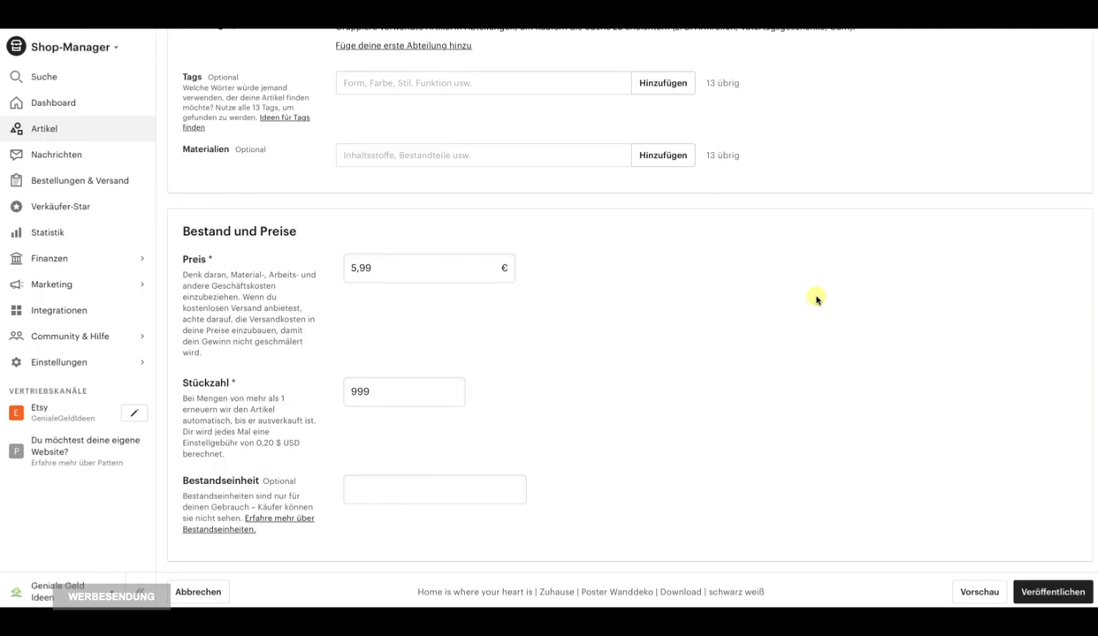
pyautogui.scroll(10, 814, 302)
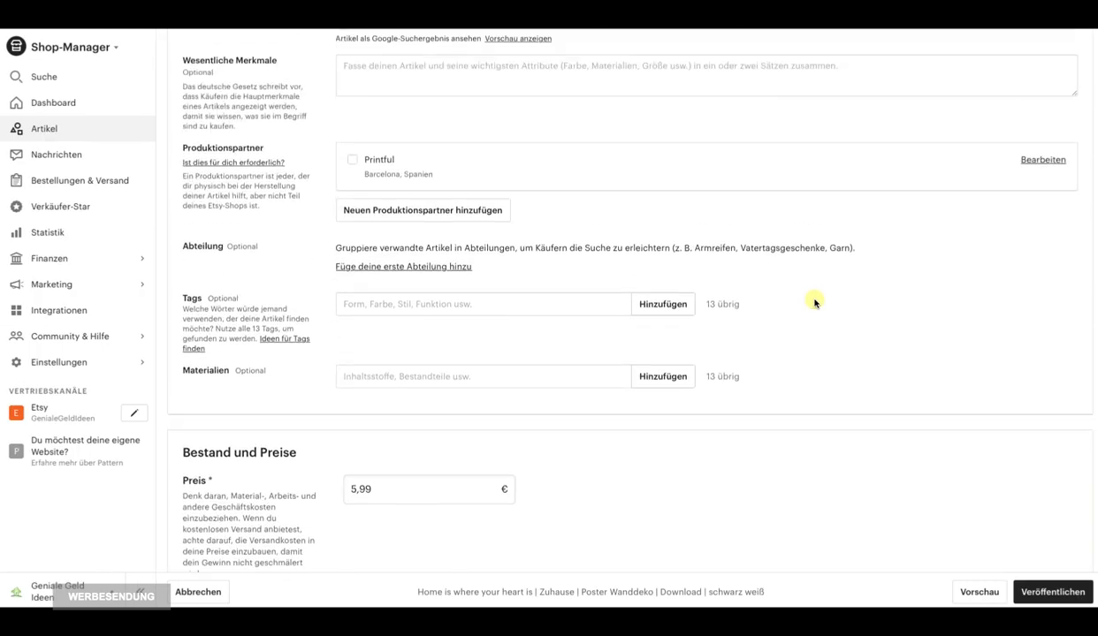
pyautogui.scroll(10, 814, 302)
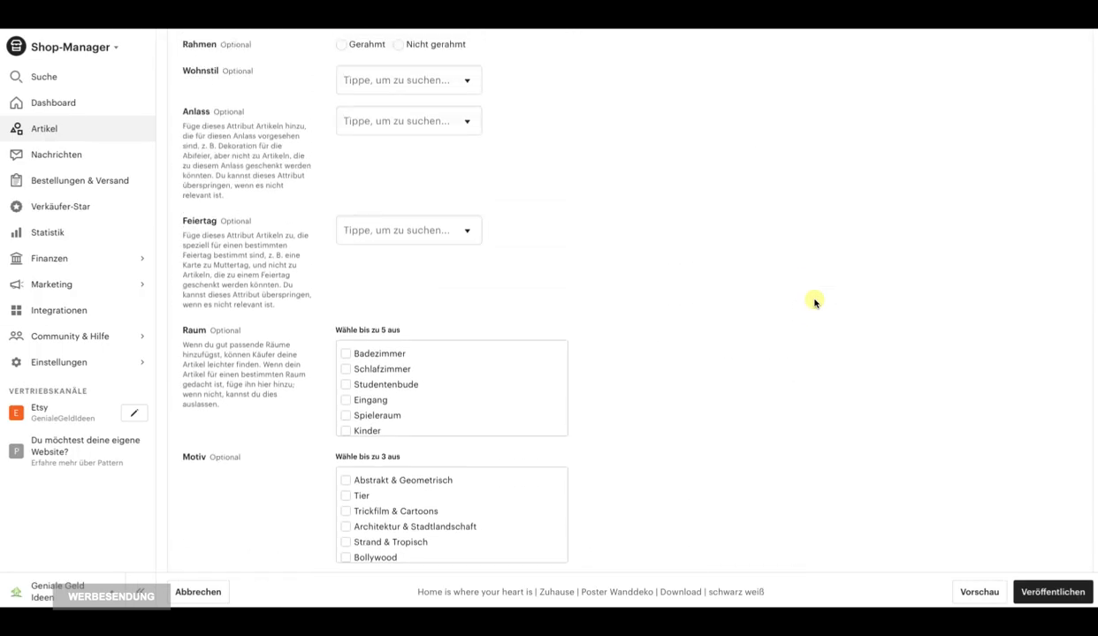
pyautogui.scroll(2, 814, 302)
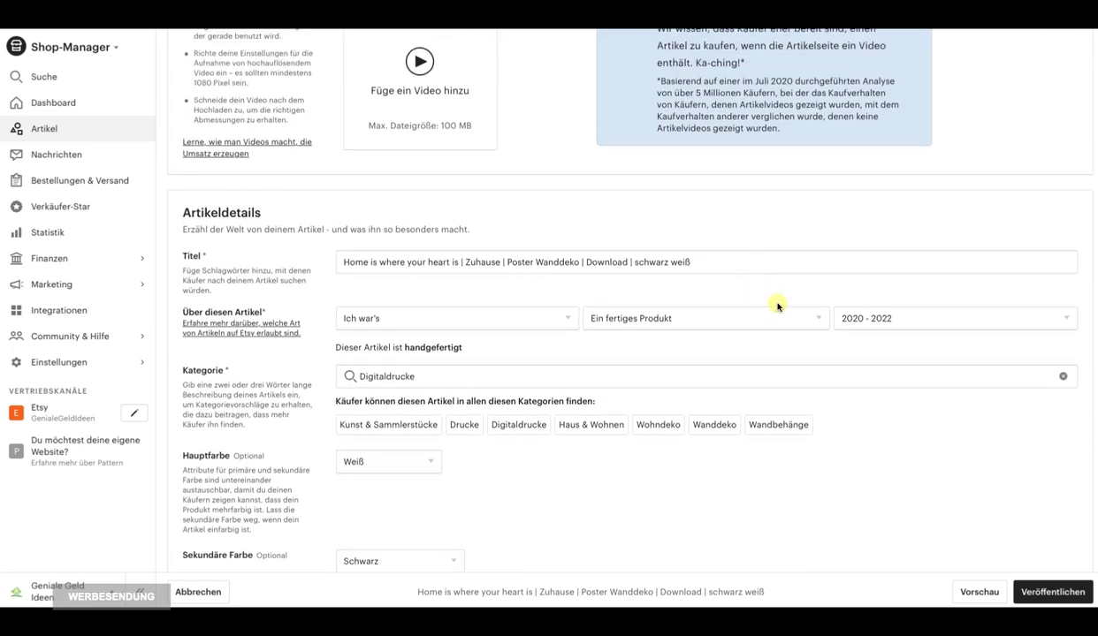
pyautogui.click(894, 321)
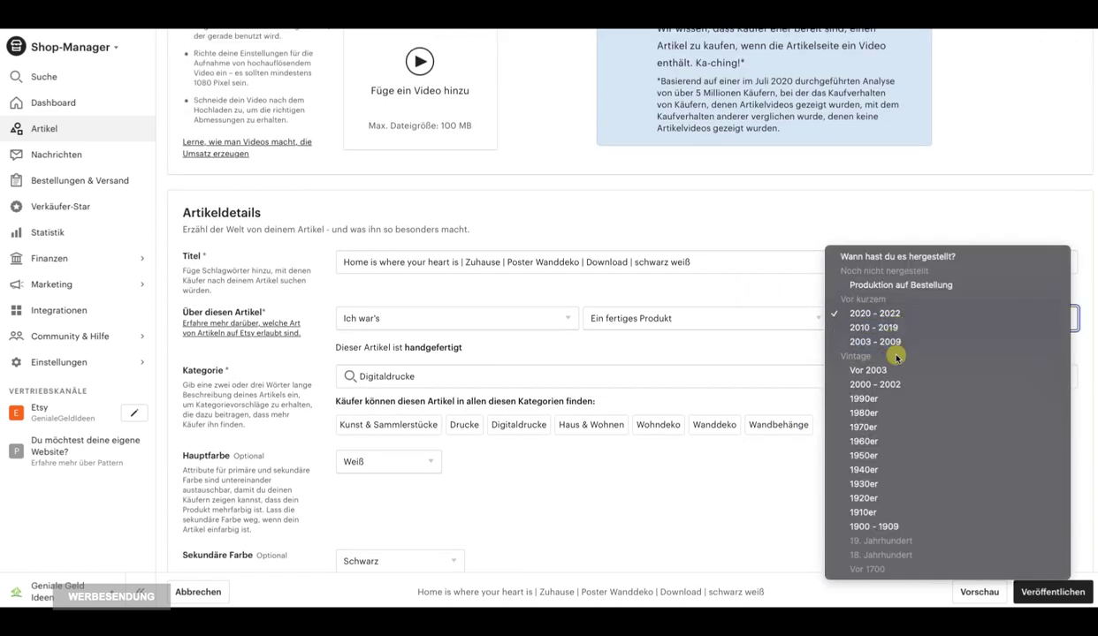
pyautogui.click(873, 314)
pyautogui.scroll(-10, 873, 439)
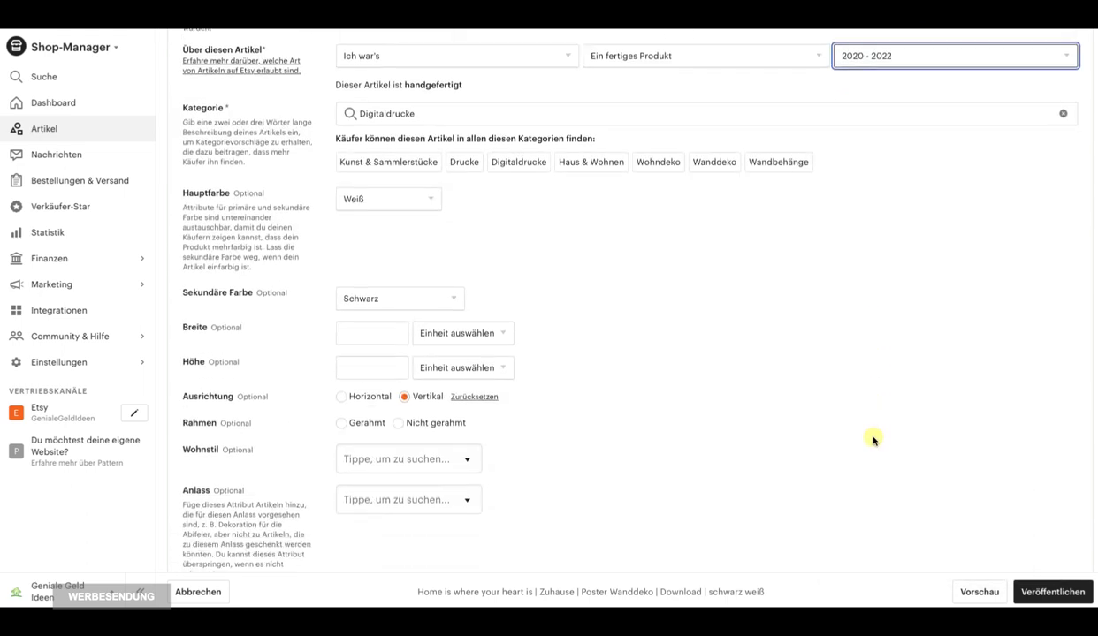
pyautogui.scroll(-8, 873, 439)
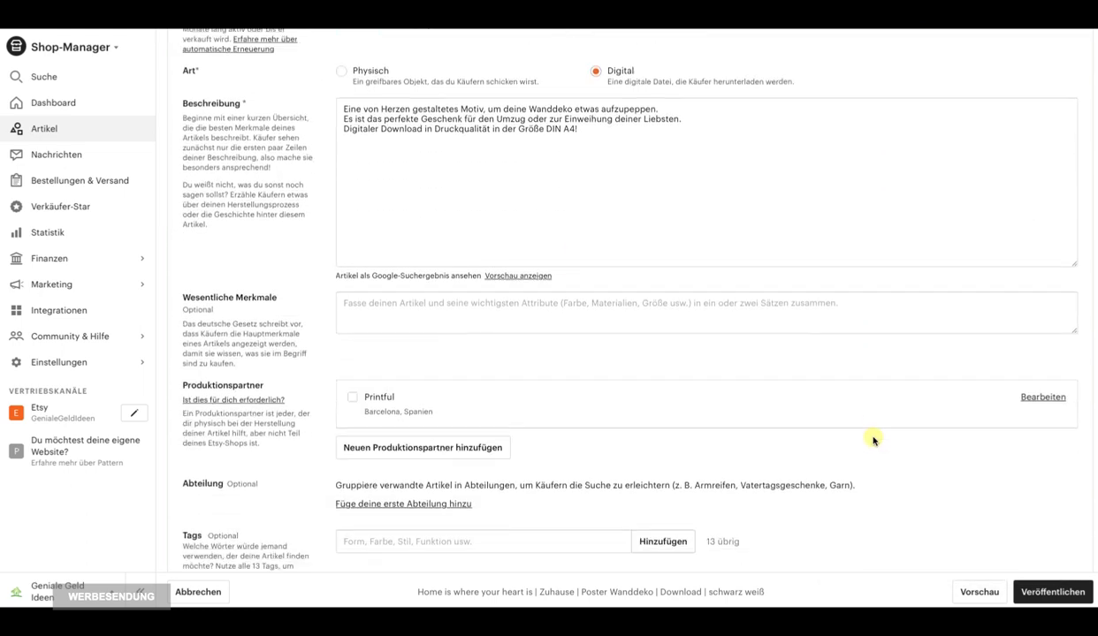
# - Upload "Home is where your is.pdf" from the Downloads folder as the item's digital file
pyautogui.scroll(-3, 873, 440)
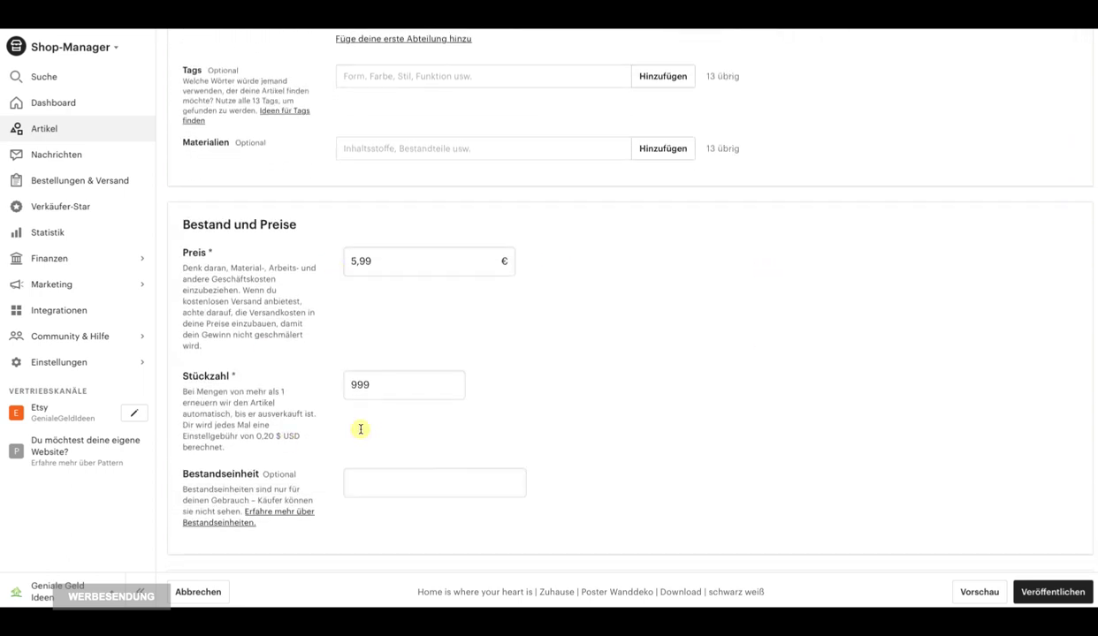
pyautogui.scroll(-6, 389, 406)
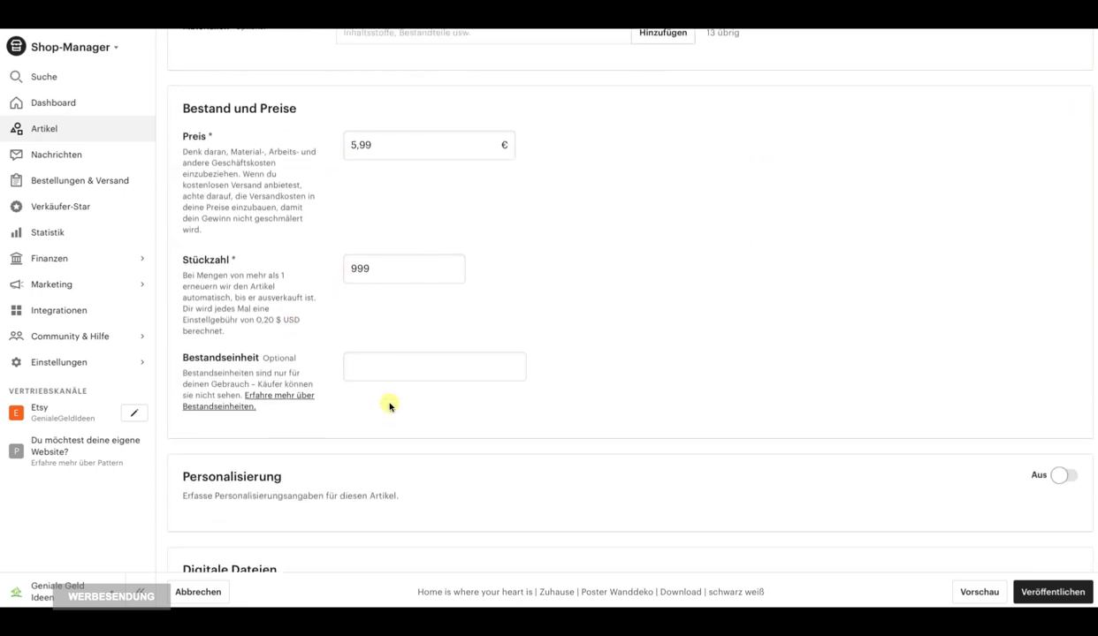
pyautogui.scroll(-2, 388, 406)
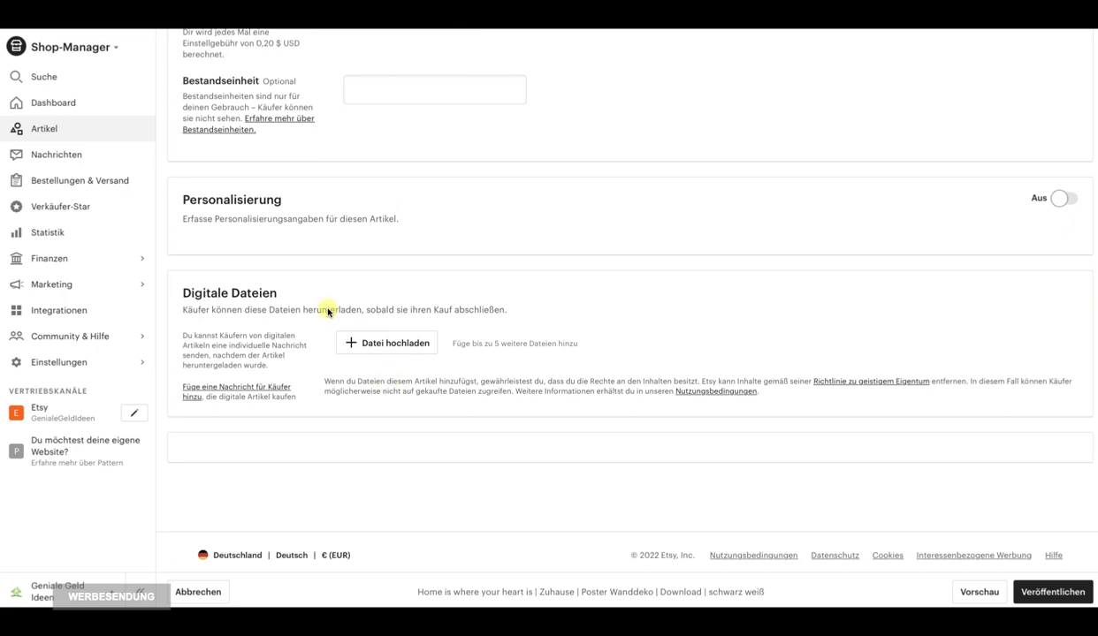
pyautogui.click(384, 346)
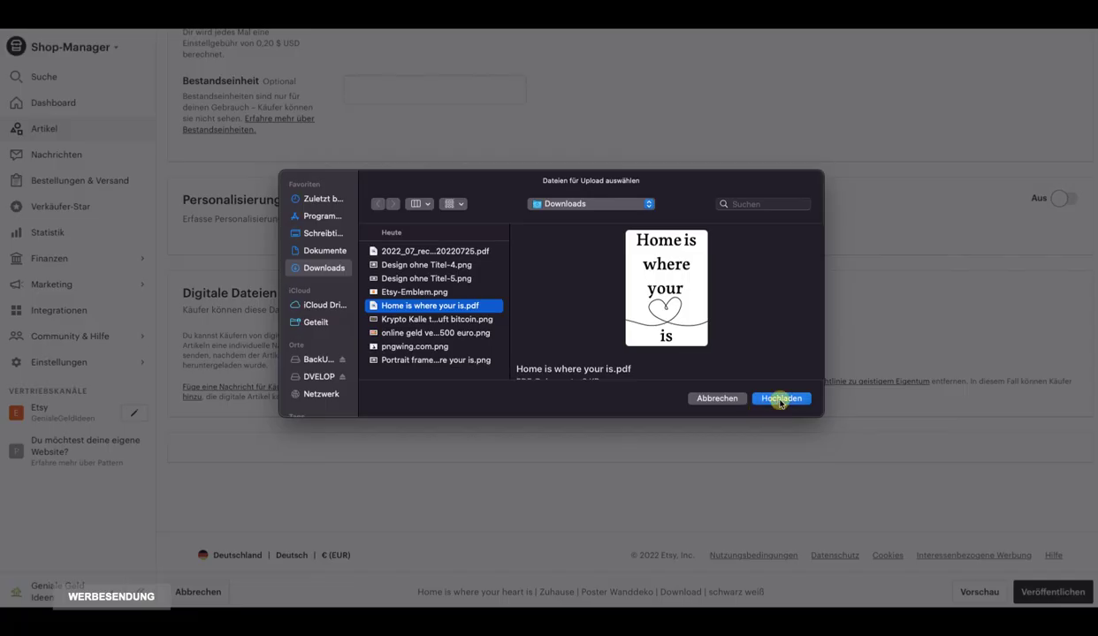
pyautogui.click(776, 399)
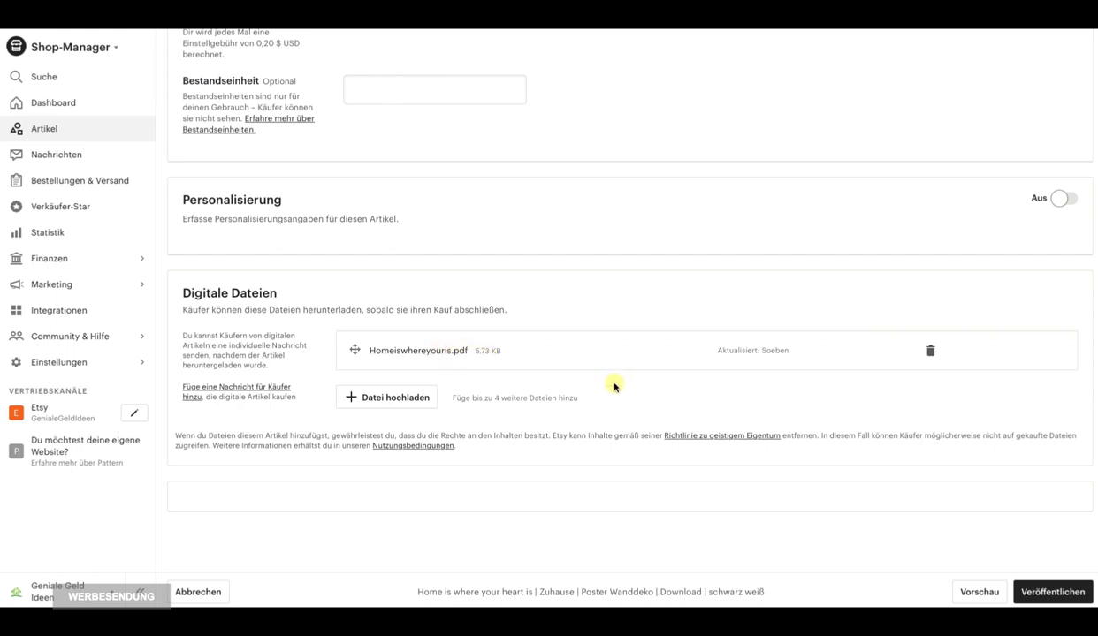
# - Check the end of the item form and publish the new digital listing
pyautogui.scroll(-1, 614, 398)
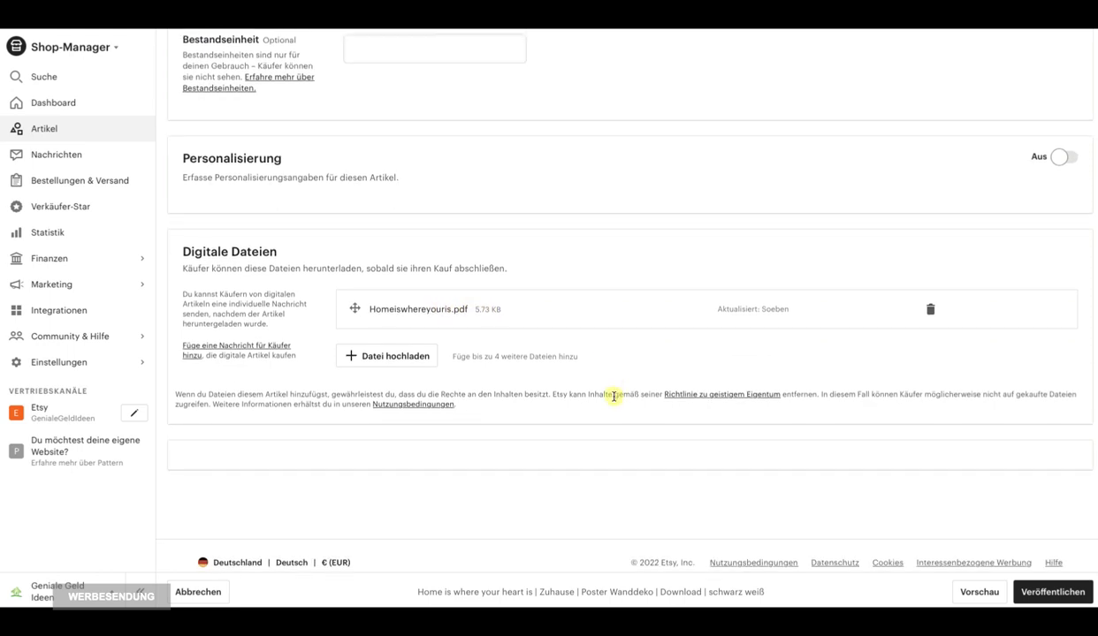
pyautogui.scroll(-1, 614, 396)
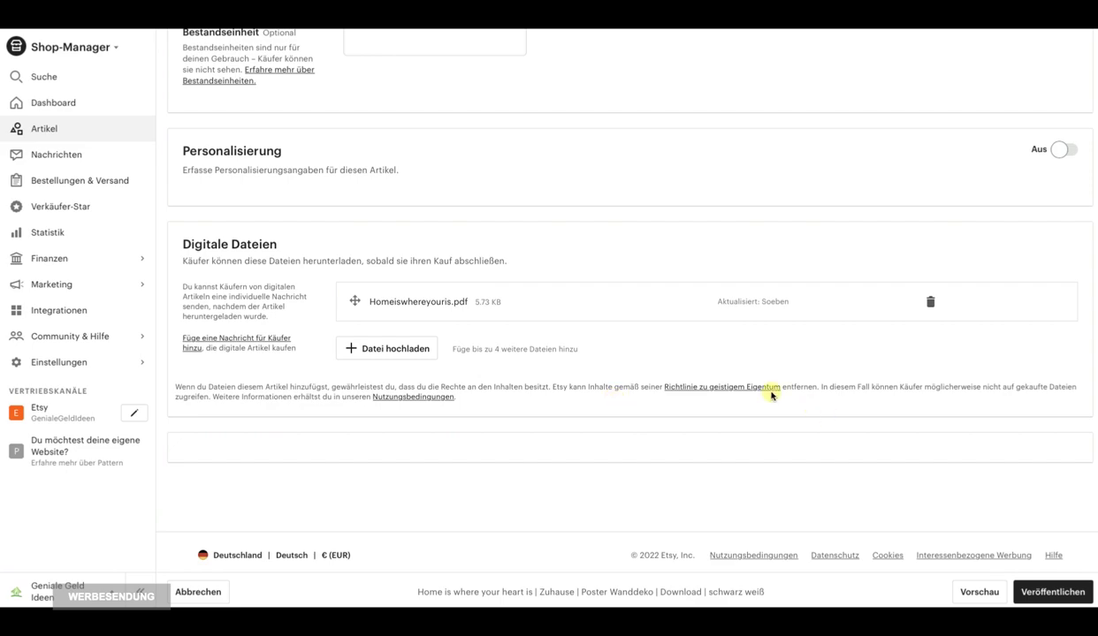
pyautogui.click(1051, 593)
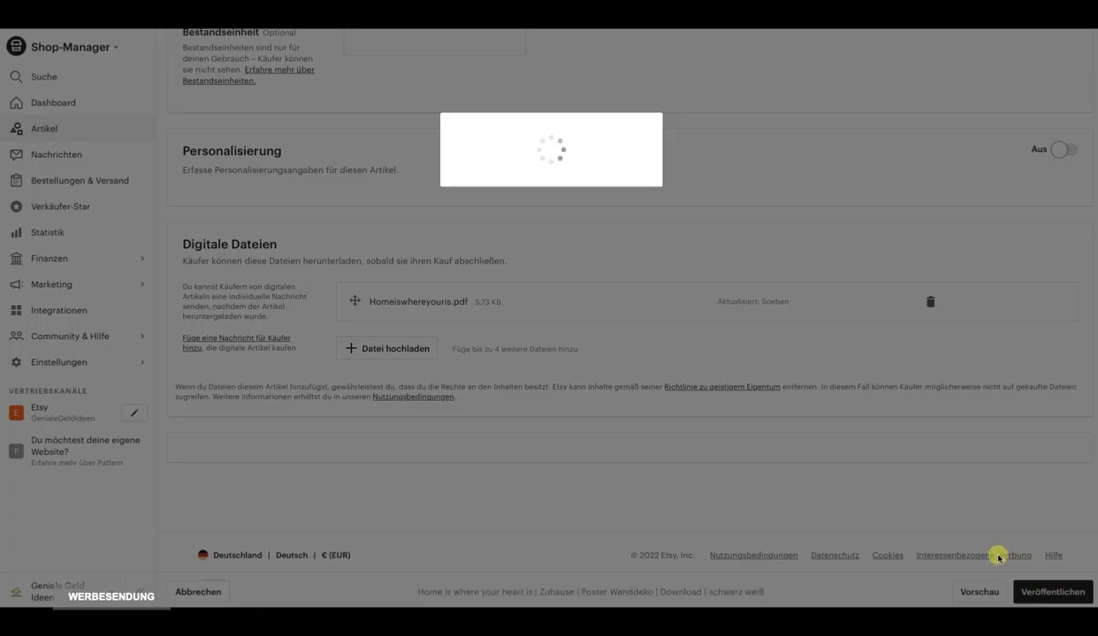
# - Review the published listing page, highlighting its price and the instant-download note about files being available once payment is confirmed
pyautogui.scroll(-1, 867, 444)
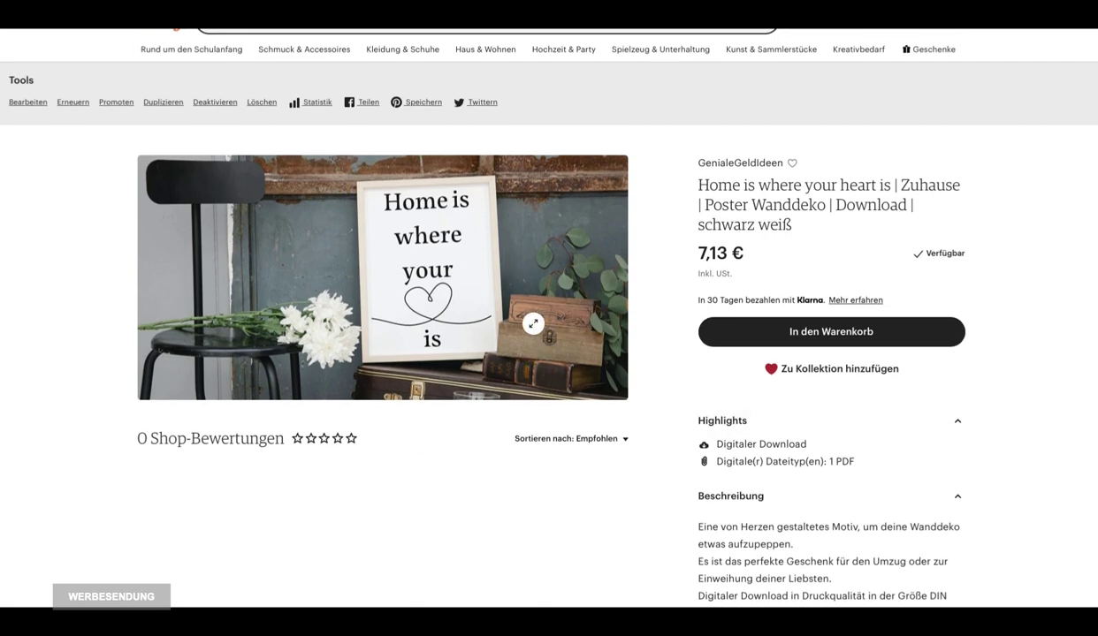
pyautogui.scroll(1, 533, 324)
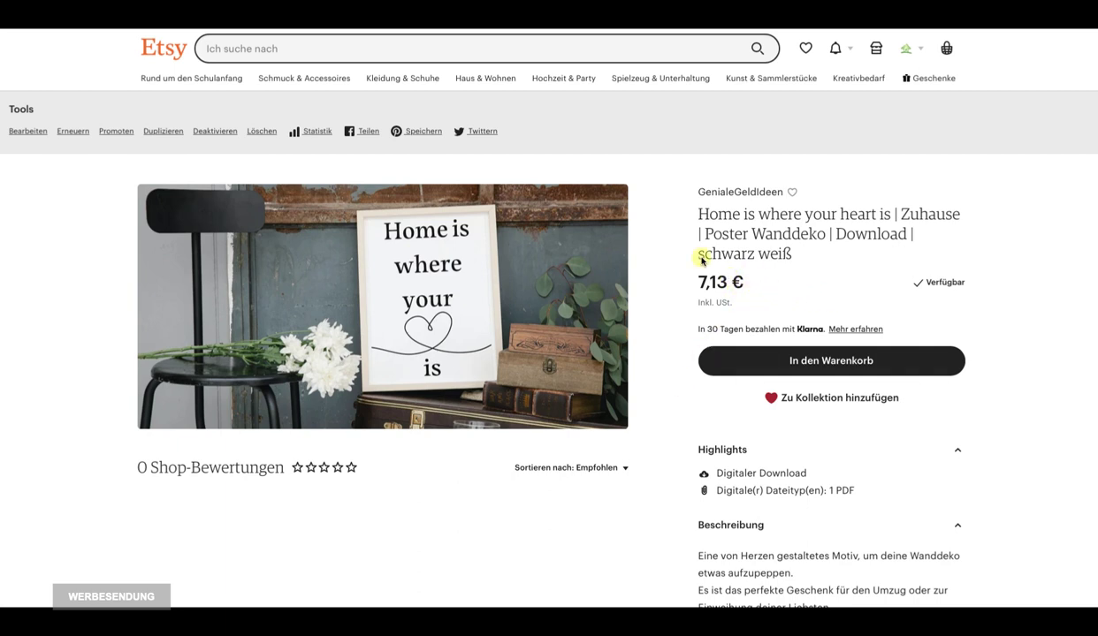
pyautogui.moveTo(697, 282); pyautogui.dragTo(739, 283)
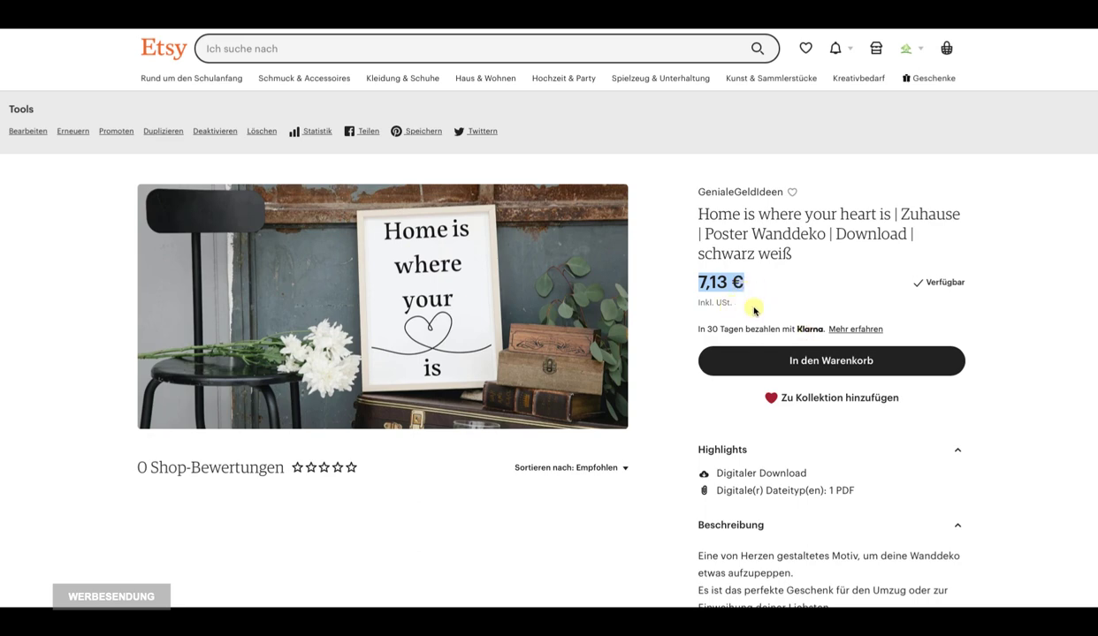
pyautogui.scroll(-2, 780, 351)
pyautogui.scroll(-4, 780, 351)
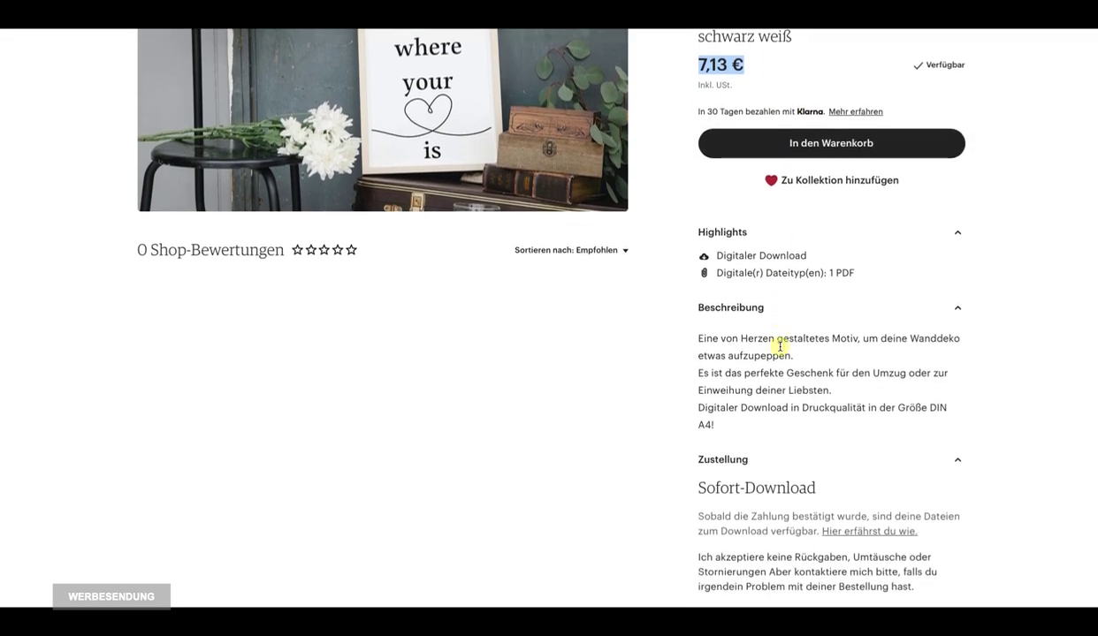
pyautogui.scroll(-2, 800, 403)
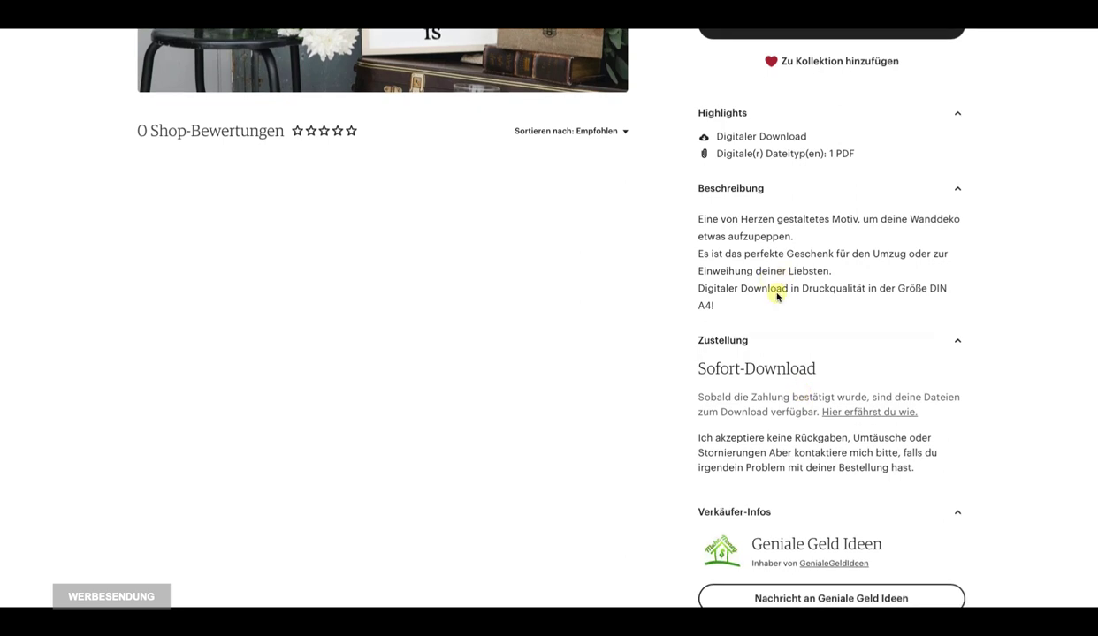
pyautogui.scroll(-2, 787, 398)
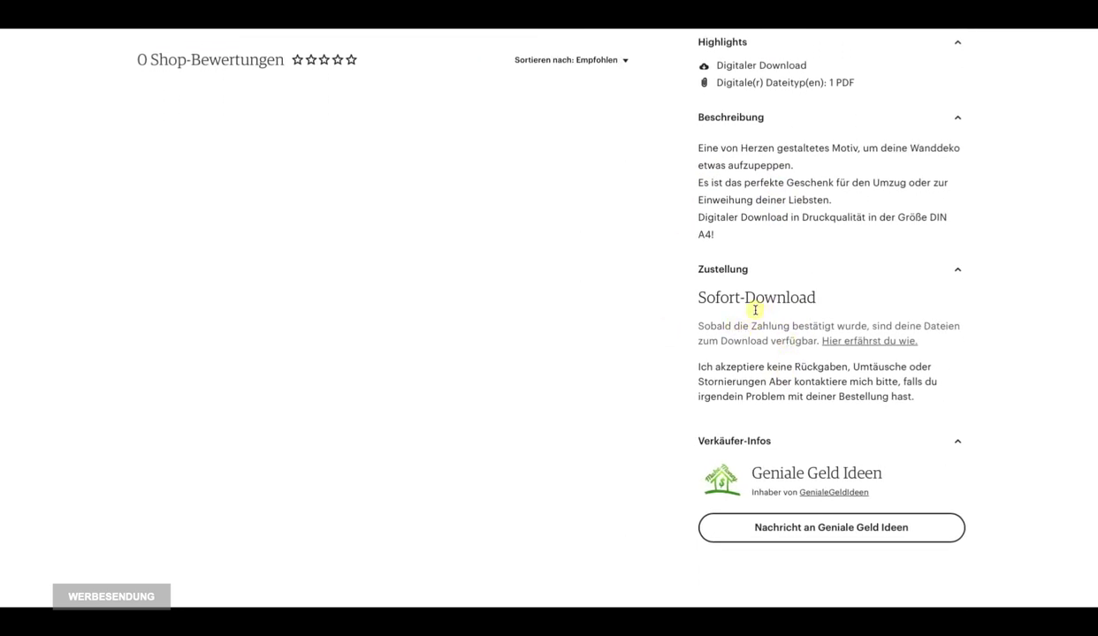
pyautogui.moveTo(734, 298); pyautogui.dragTo(789, 336)
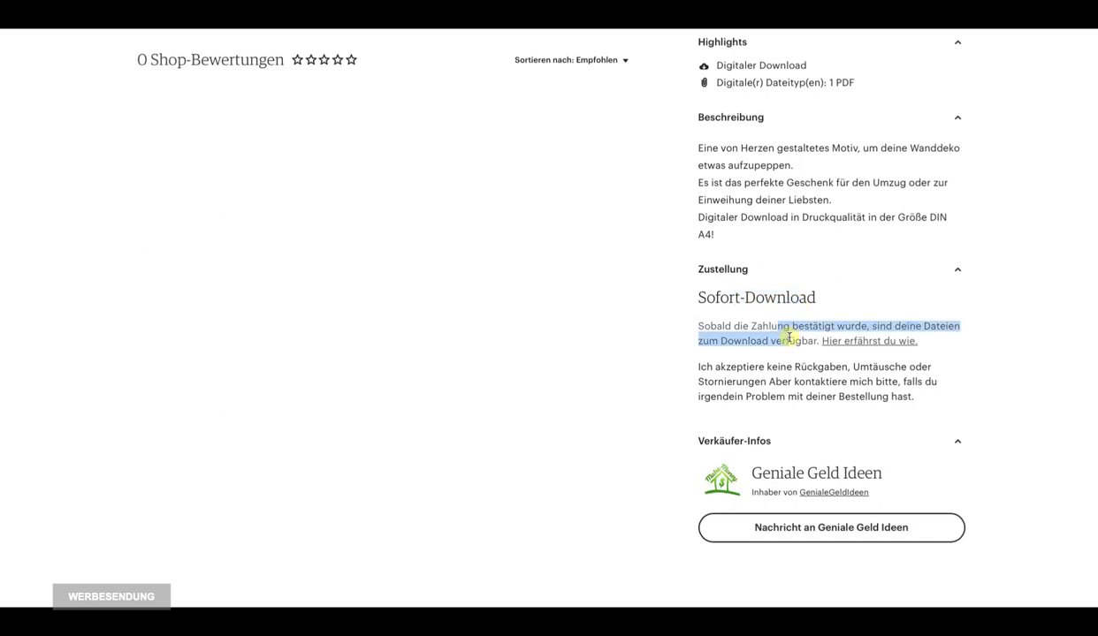
# - Return to the Etsy home page and look through the recommended, sponsored and recently viewed items
pyautogui.scroll(5, 581, 343)
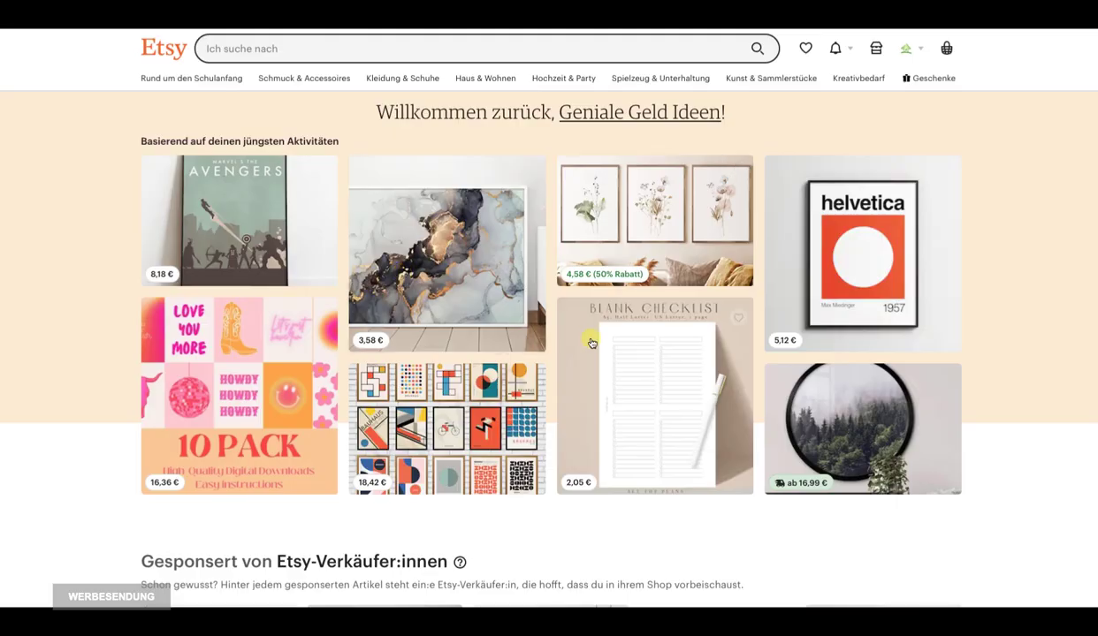
pyautogui.scroll(-6, 536, 364)
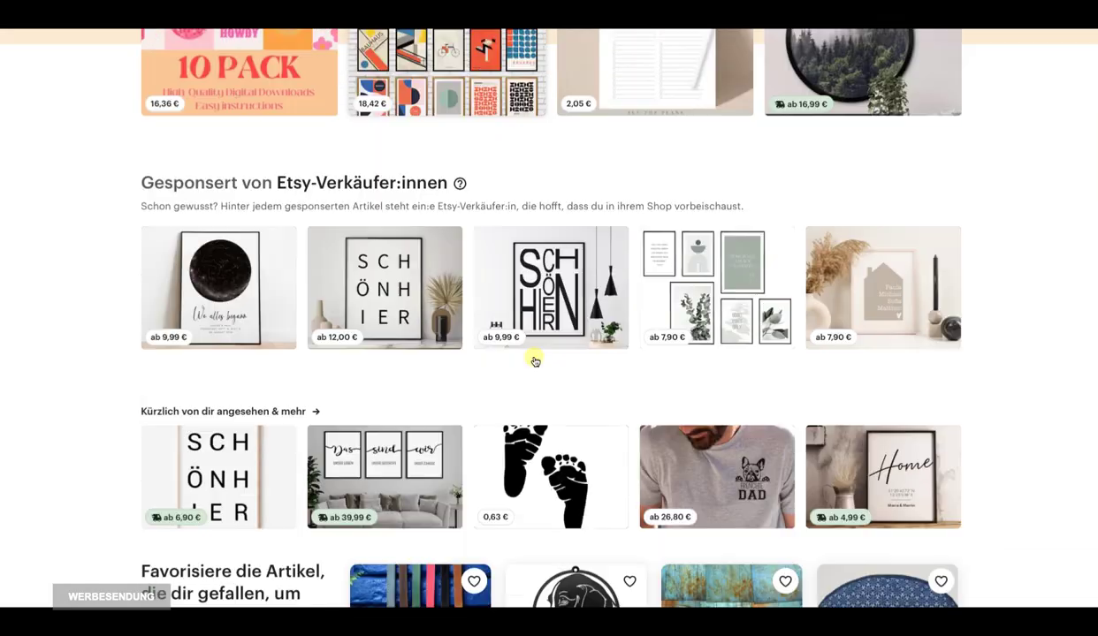
pyautogui.scroll(2, 562, 292)
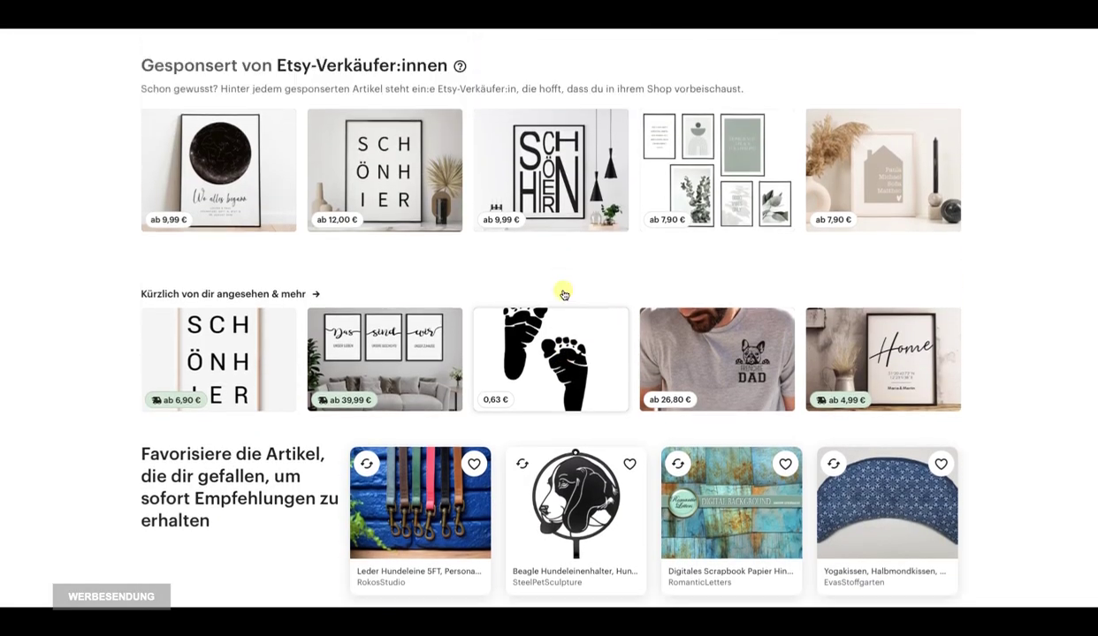